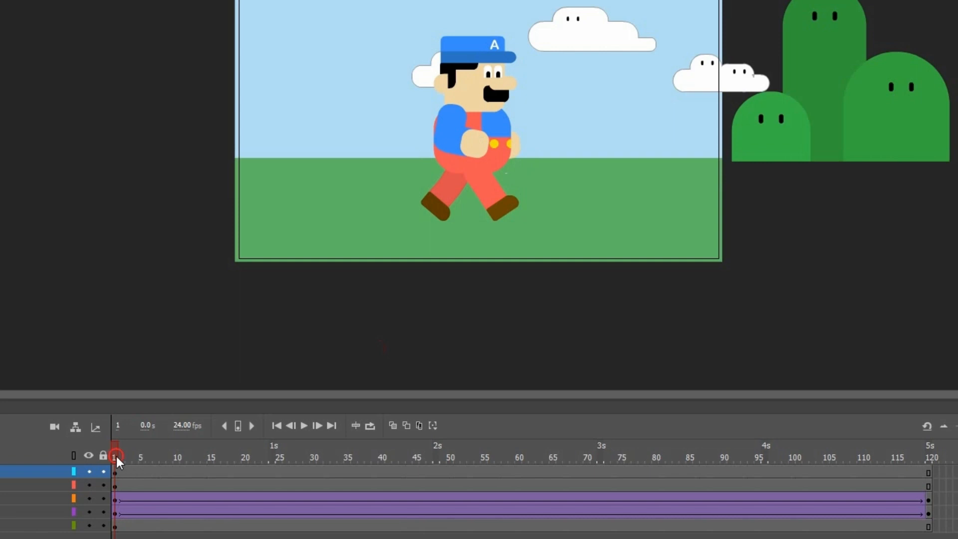
{"action": "left_click_drag", "start_coordinate": [116, 456], "coordinate": [133, 468]}
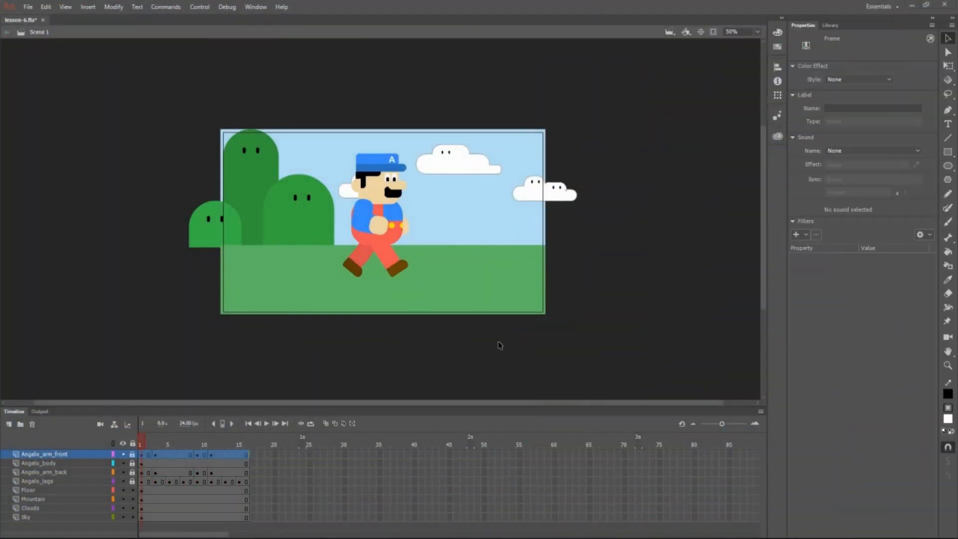
Move the mountains on frame 1 across the scene to the stage's right edge, keeping them level with the floor
{"action": "left_click", "coordinate": [479, 343]}
{"action": "key", "text": "ctrl+1"}
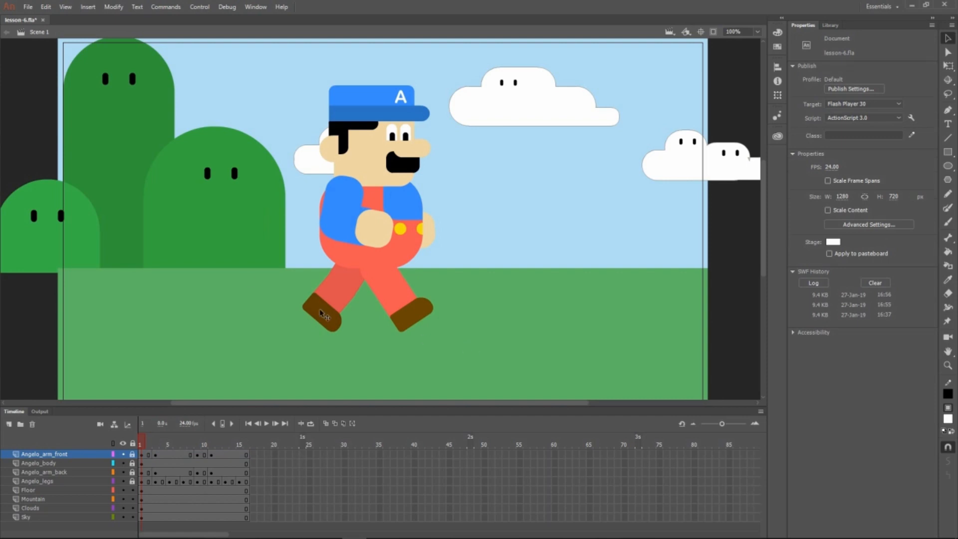
{"action": "left_click", "coordinate": [175, 215]}
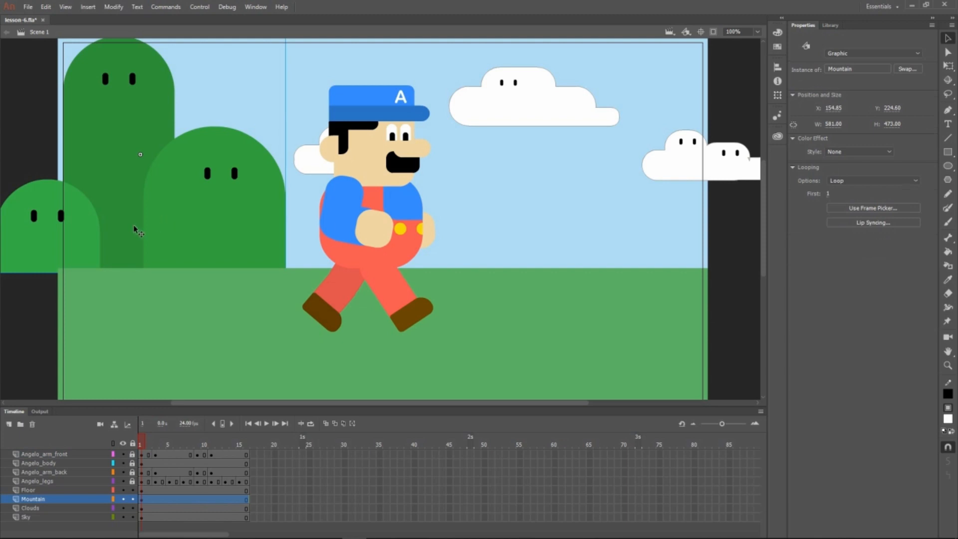
{"action": "key", "text": "ctrl+minus"}
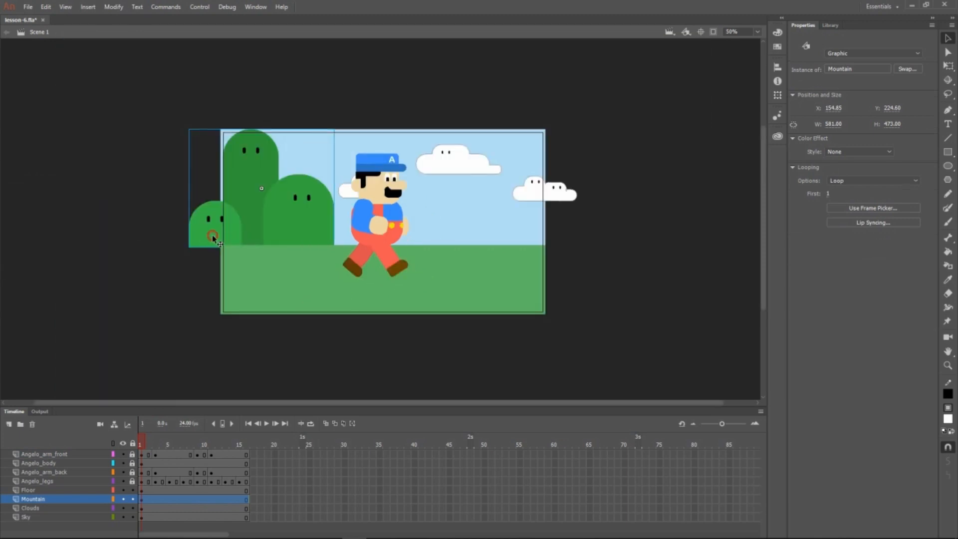
{"action": "left_click_drag", "start_coordinate": [214, 233], "coordinate": [546, 233]}
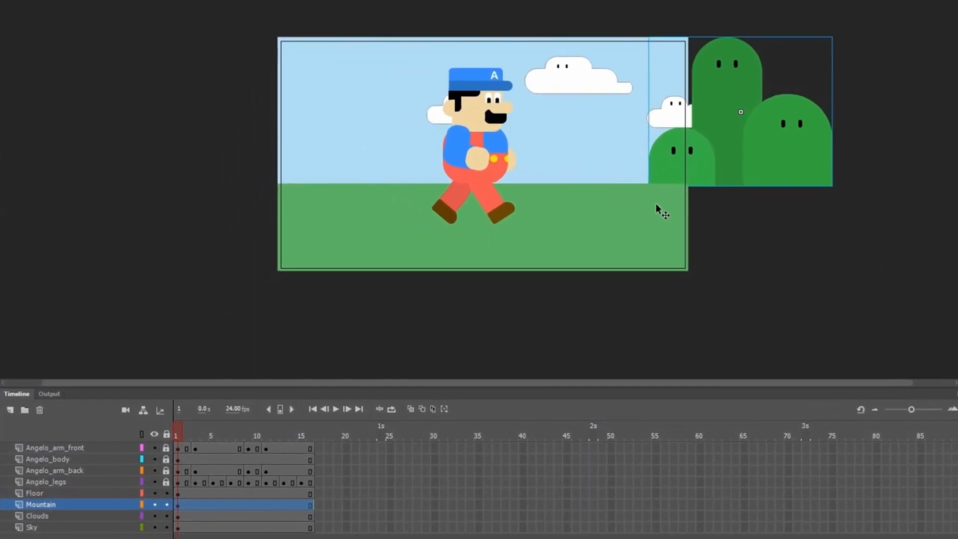
Insert a keyframe at frame 16 of the Mountain layer
{"action": "left_click", "coordinate": [368, 511]}
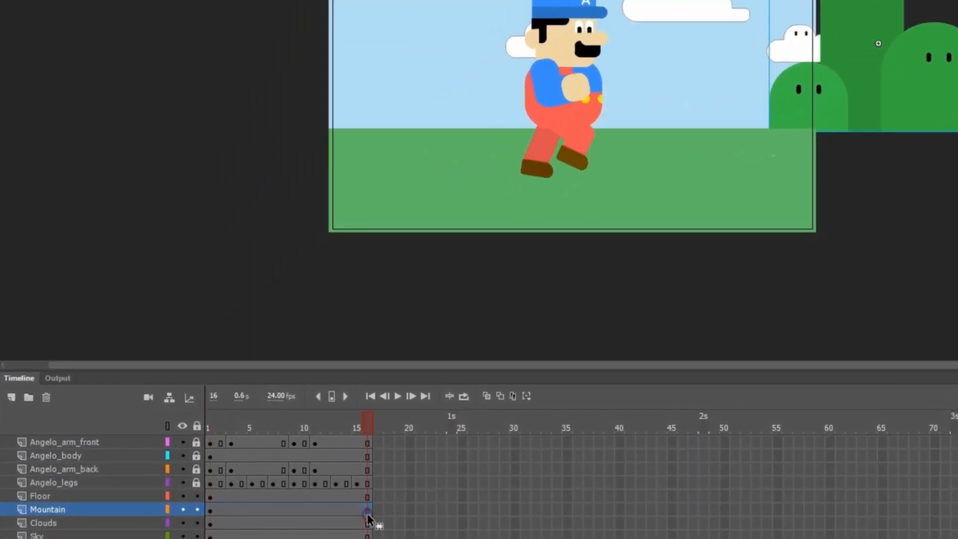
{"action": "right_click", "coordinate": [367, 511]}
{"action": "left_click", "coordinate": [457, 205]}
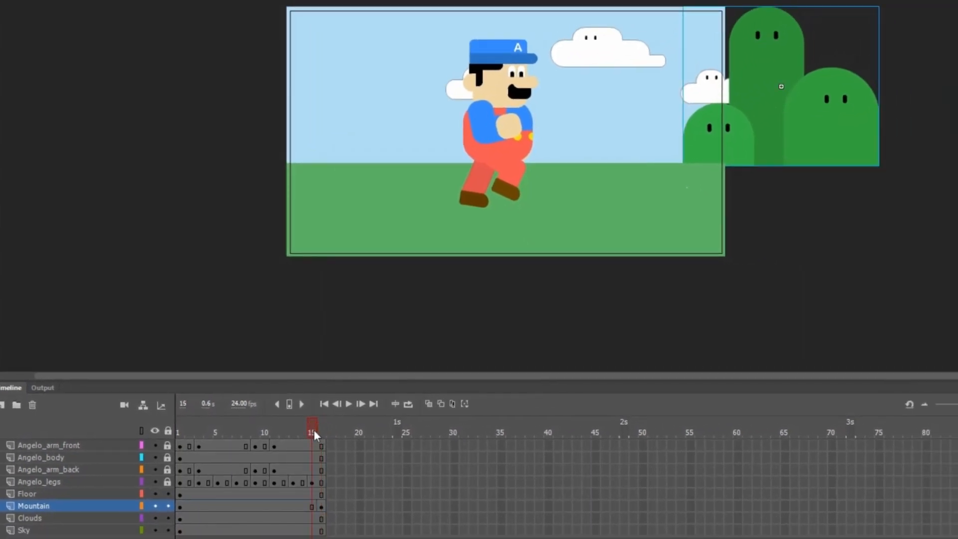
Move the mountains on the frame 16 keyframe horizontally across the scene to just beyond the stage's left edge
{"action": "left_click", "coordinate": [180, 507]}
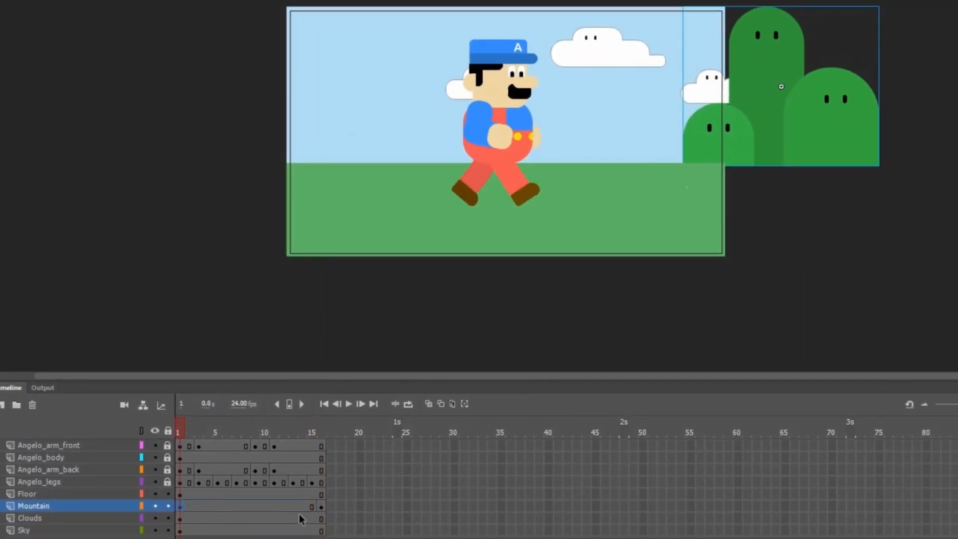
{"action": "left_click", "coordinate": [320, 507]}
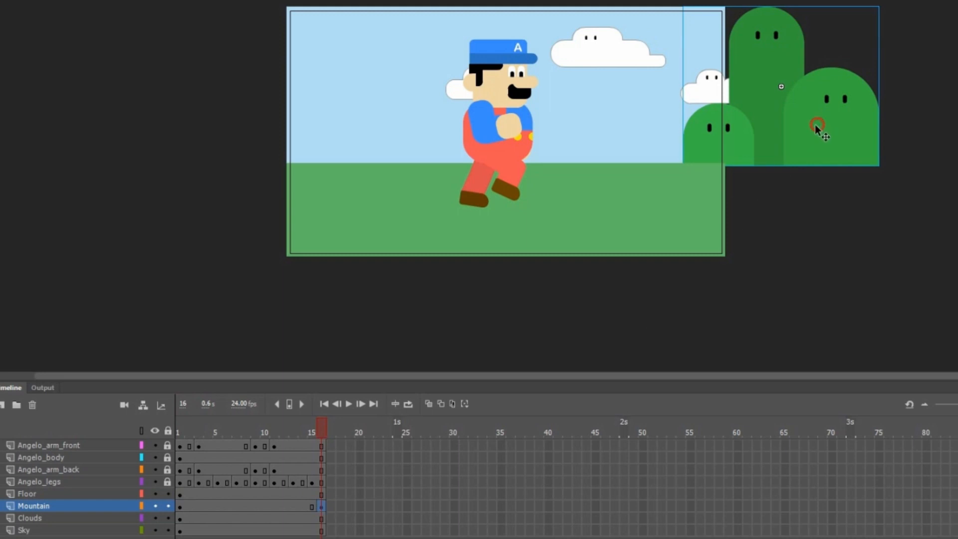
{"action": "left_click_drag", "start_coordinate": [816, 125], "coordinate": [235, 165]}
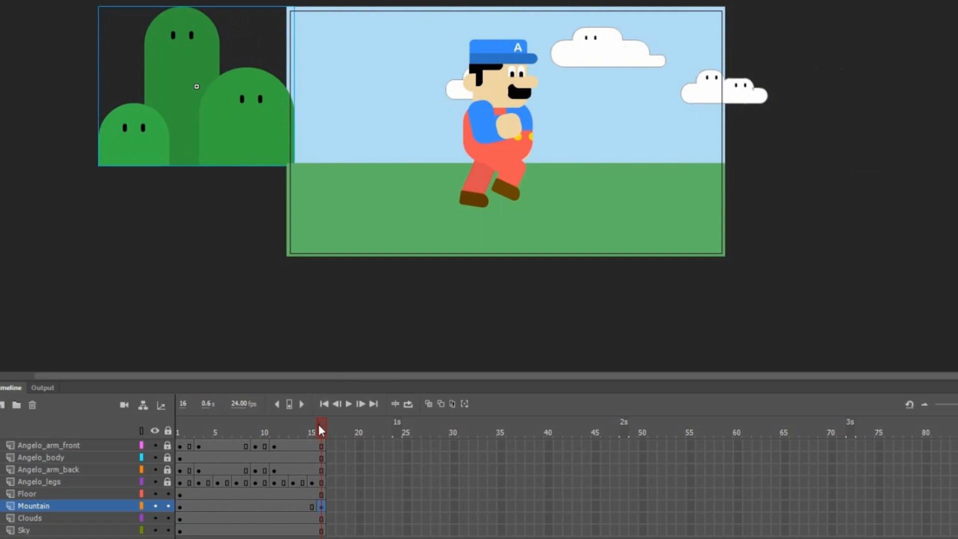
Create a classic tween between the Mountain layer's keyframes at frames 1 and 16 and preview the motion
{"action": "left_click", "coordinate": [210, 505]}
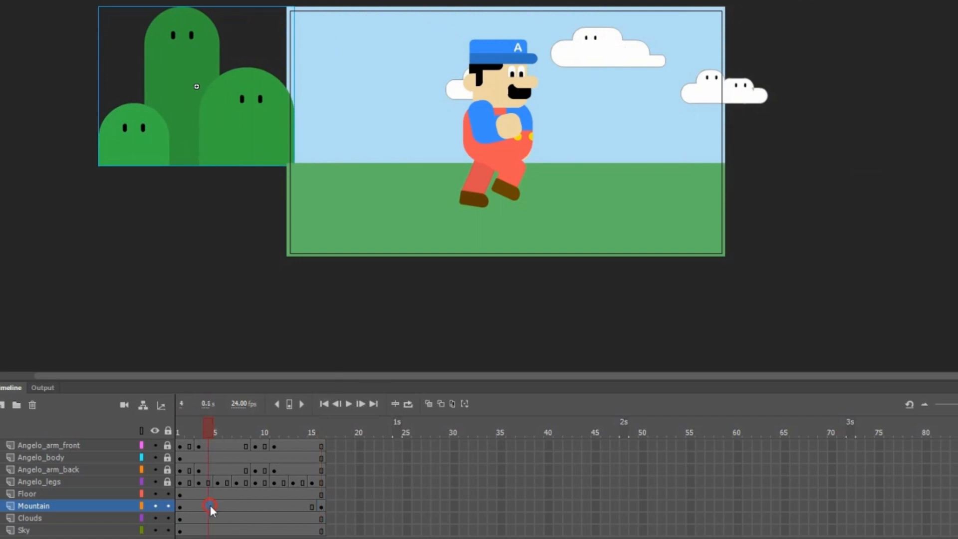
{"action": "left_click", "coordinate": [321, 507]}
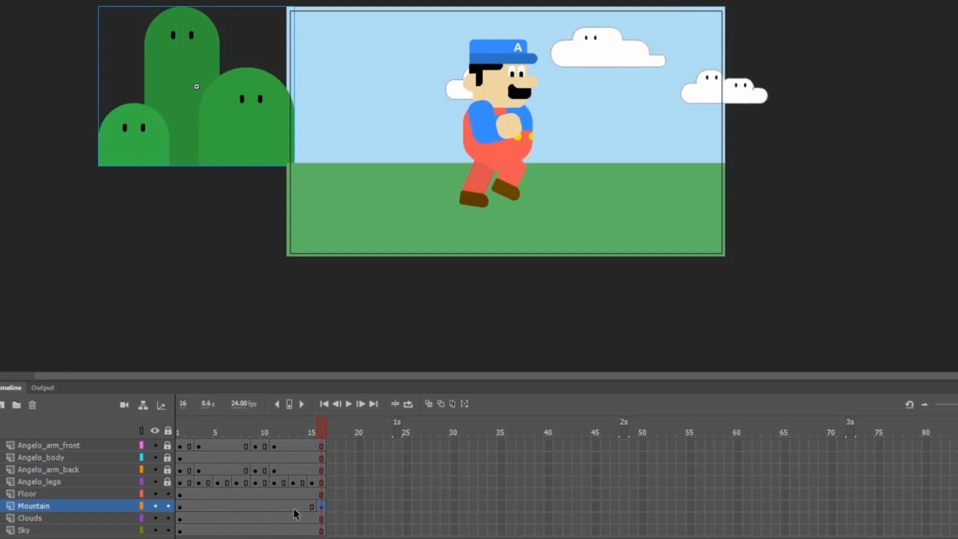
{"action": "right_click", "coordinate": [250, 507]}
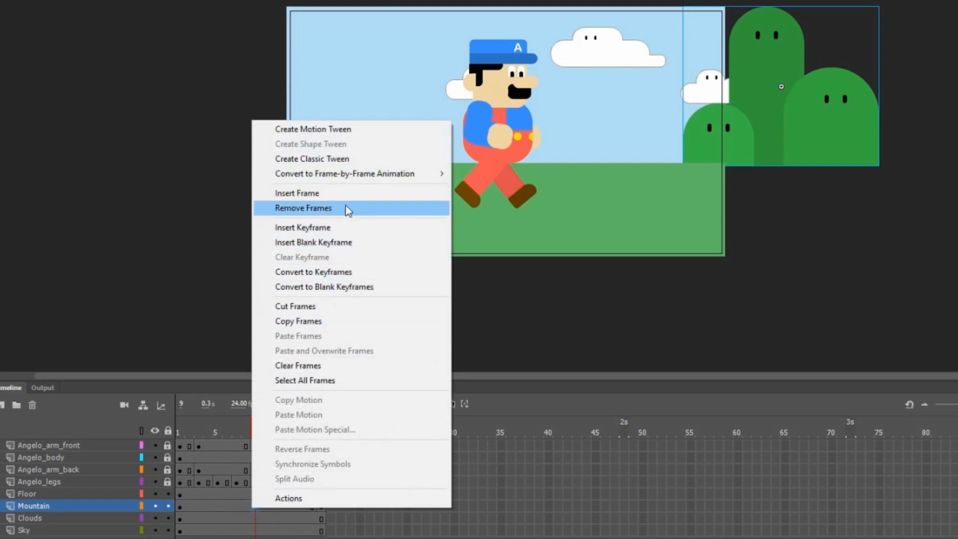
{"action": "left_click", "coordinate": [372, 157]}
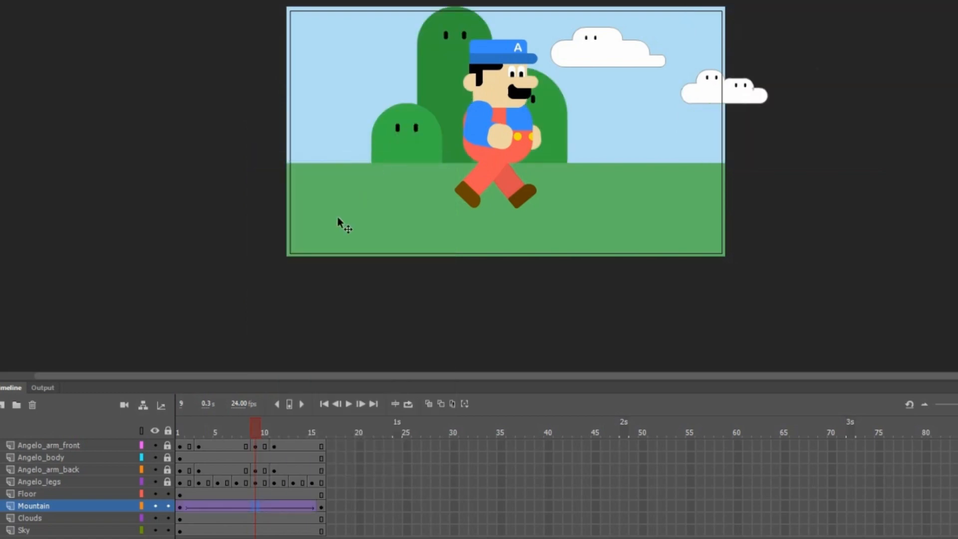
{"action": "mouse_move", "coordinate": [253, 426]}
{"action": "left_mouse_down"}
{"action": "mouse_move", "coordinate": [177, 424]}
{"action": "mouse_move", "coordinate": [322, 427]}
{"action": "mouse_move", "coordinate": [182, 439]}
{"action": "mouse_move", "coordinate": [257, 438]}
{"action": "left_mouse_up"}
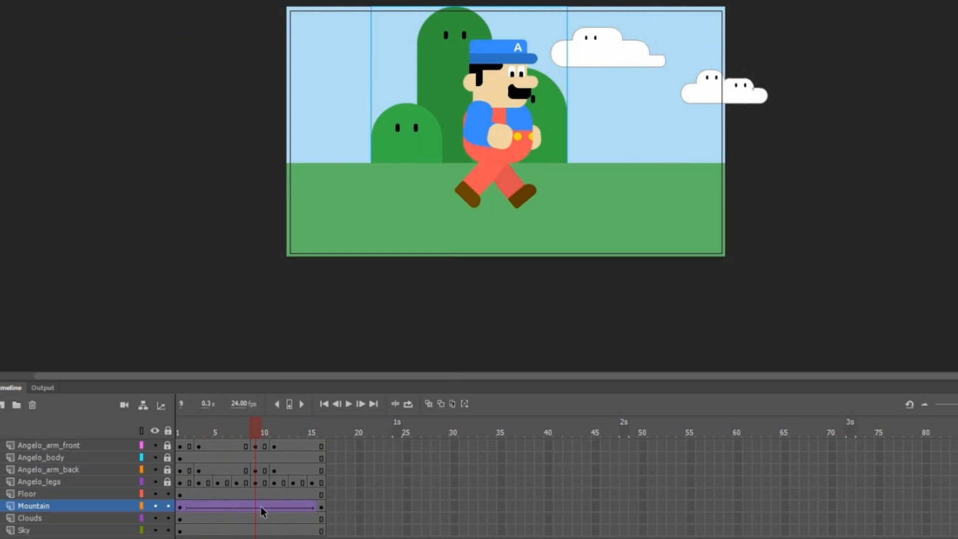
Shift the mountains completely off the stage, past its left edge on frame 16 and past its right edge on frame 1
{"action": "left_click", "coordinate": [321, 507]}
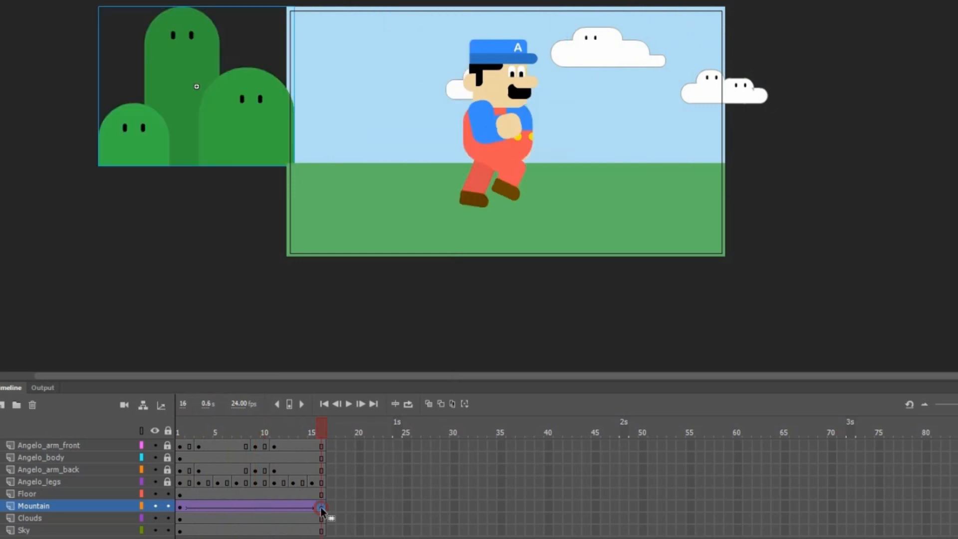
{"action": "left_click_drag", "start_coordinate": [272, 144], "coordinate": [263, 145]}
{"action": "left_click_drag", "start_coordinate": [316, 427], "coordinate": [183, 416]}
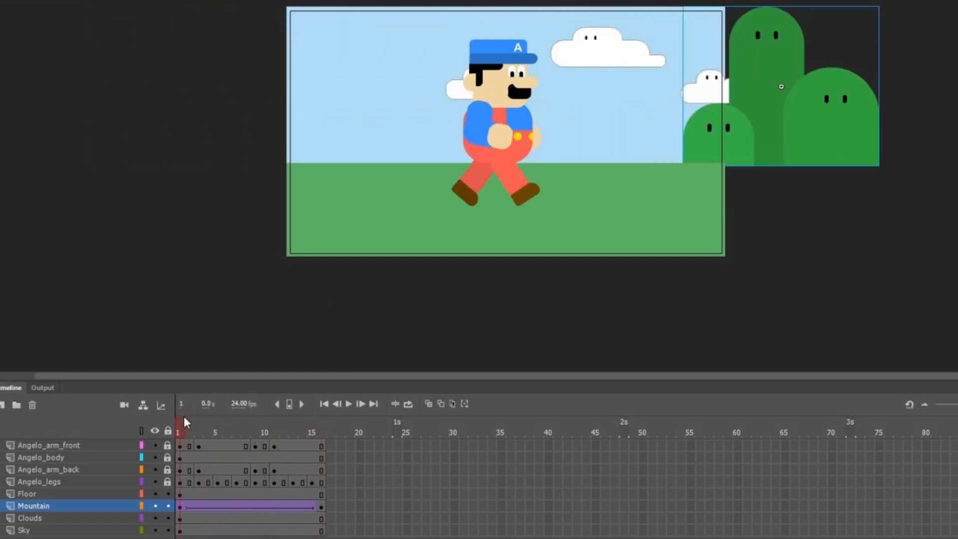
{"action": "left_click_drag", "start_coordinate": [747, 141], "coordinate": [798, 140]}
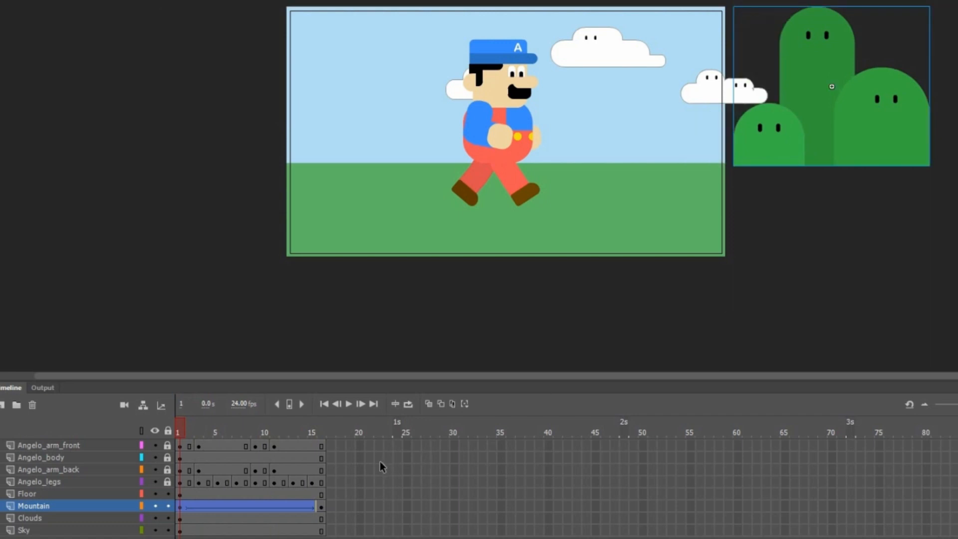
{"action": "left_click_drag", "start_coordinate": [191, 430], "coordinate": [324, 415]}
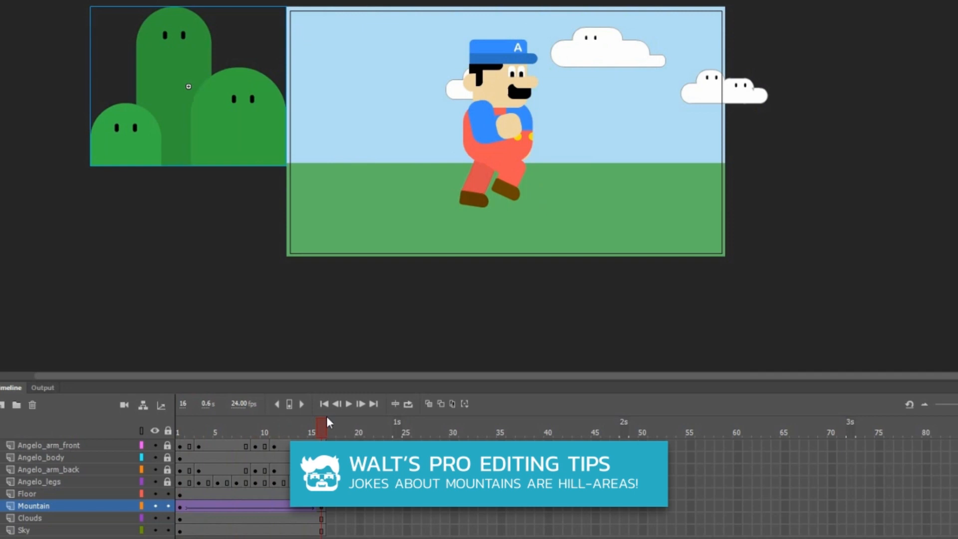
{"action": "left_click", "coordinate": [326, 416]}
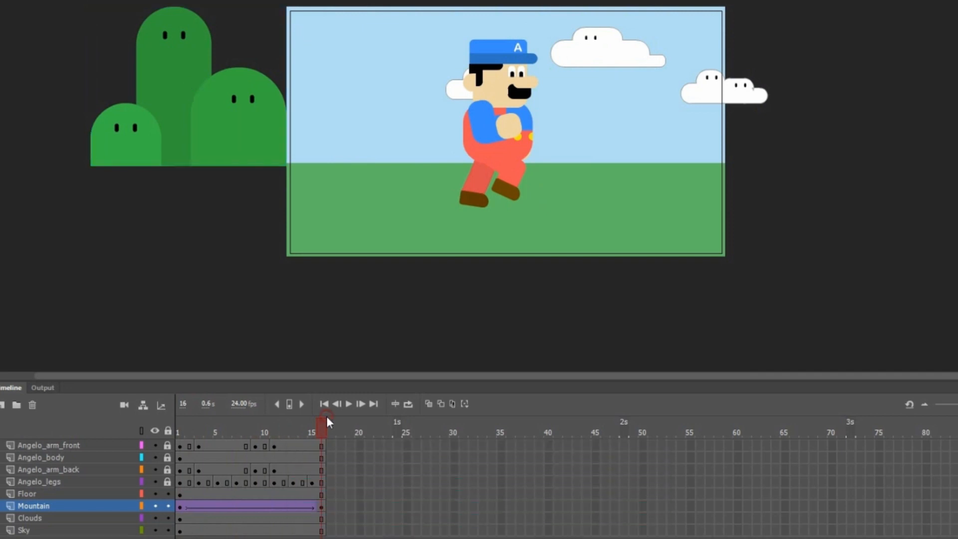
Insert a keyframe at frame 16 of the Clouds layer and move the clouds a short distance left there
{"action": "left_click", "coordinate": [588, 50]}
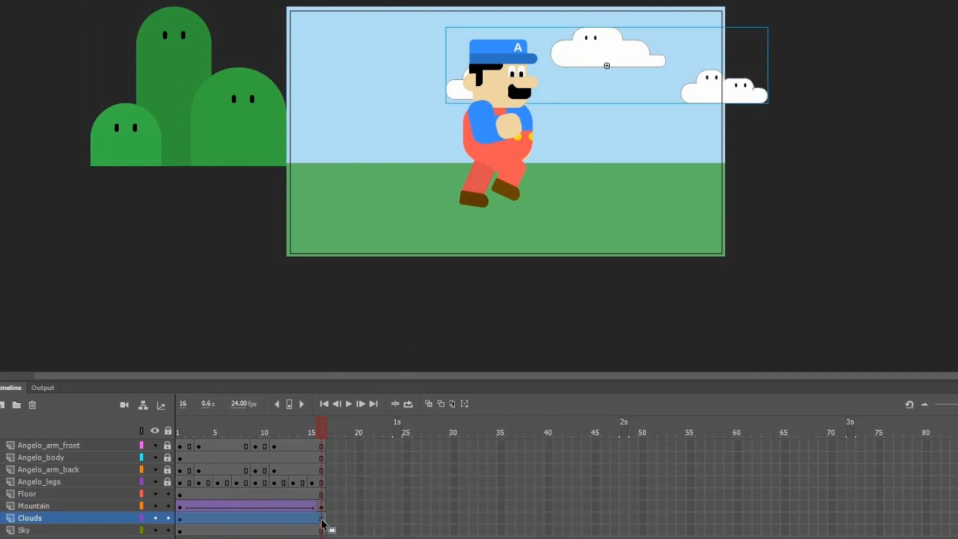
{"action": "right_click", "coordinate": [322, 520]}
{"action": "left_click", "coordinate": [323, 519]}
{"action": "right_click", "coordinate": [322, 519]}
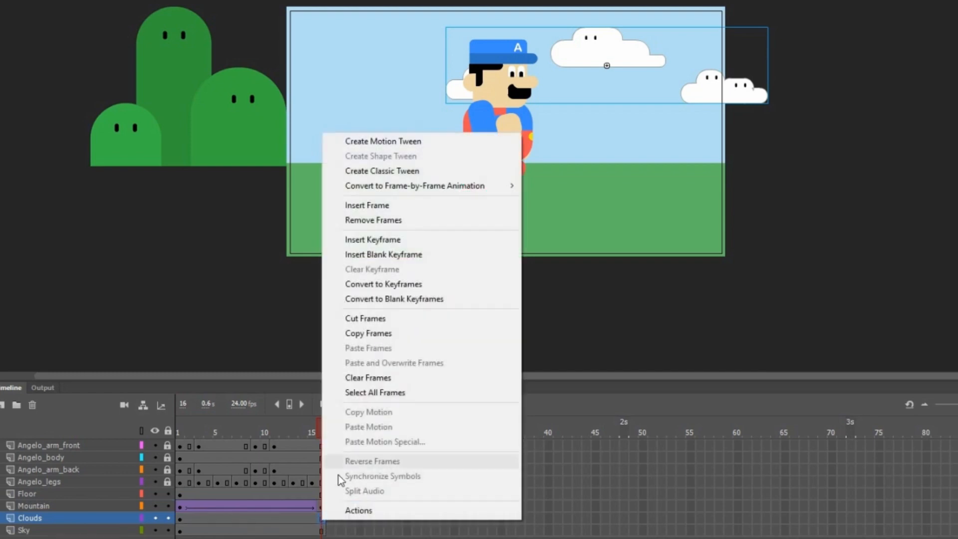
{"action": "left_click", "coordinate": [394, 240]}
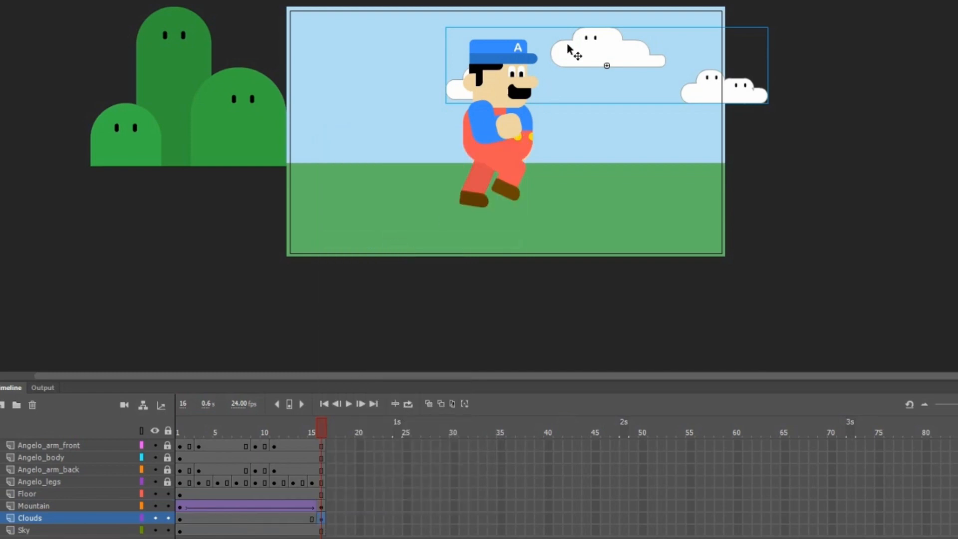
{"action": "left_click_drag", "start_coordinate": [569, 47], "coordinate": [457, 51]}
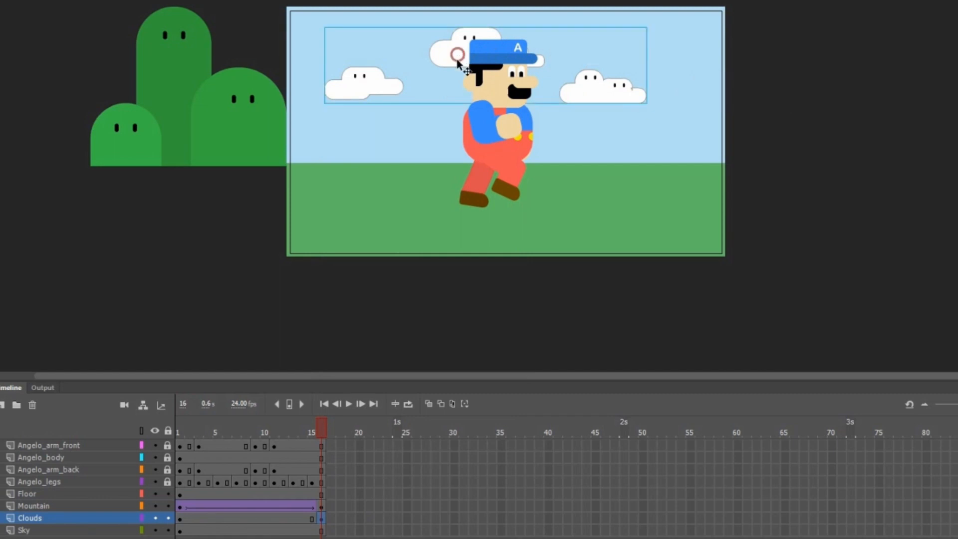
Create a classic tween between the Clouds layer's keyframes and check the movement through frame 16
{"action": "right_click", "coordinate": [289, 516]}
{"action": "left_click", "coordinate": [361, 170]}
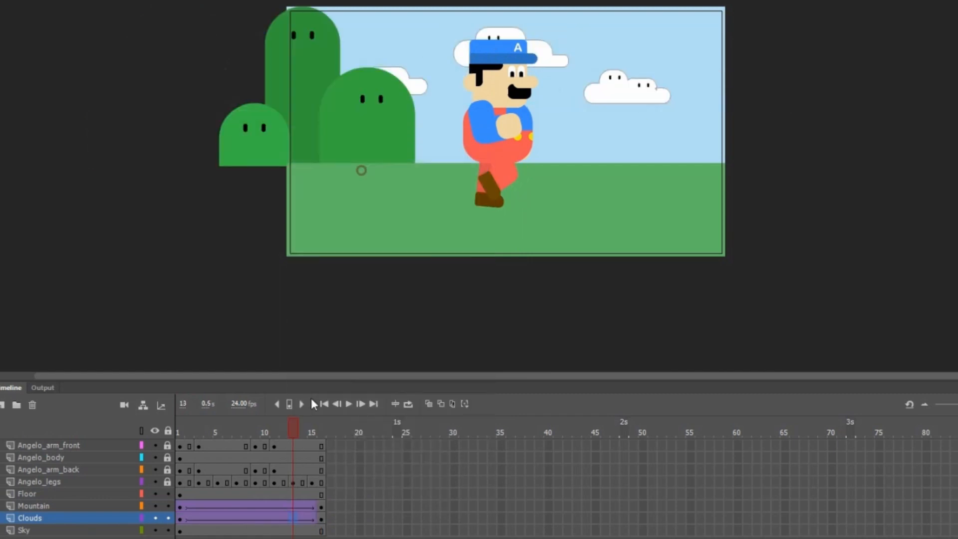
{"action": "left_click_drag", "start_coordinate": [294, 423], "coordinate": [321, 440]}
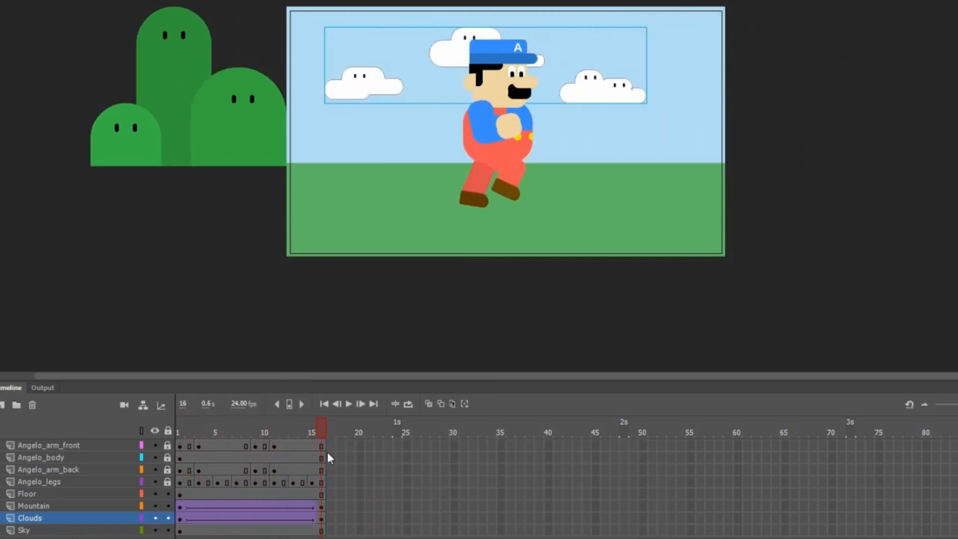
{"action": "left_click", "coordinate": [328, 451]}
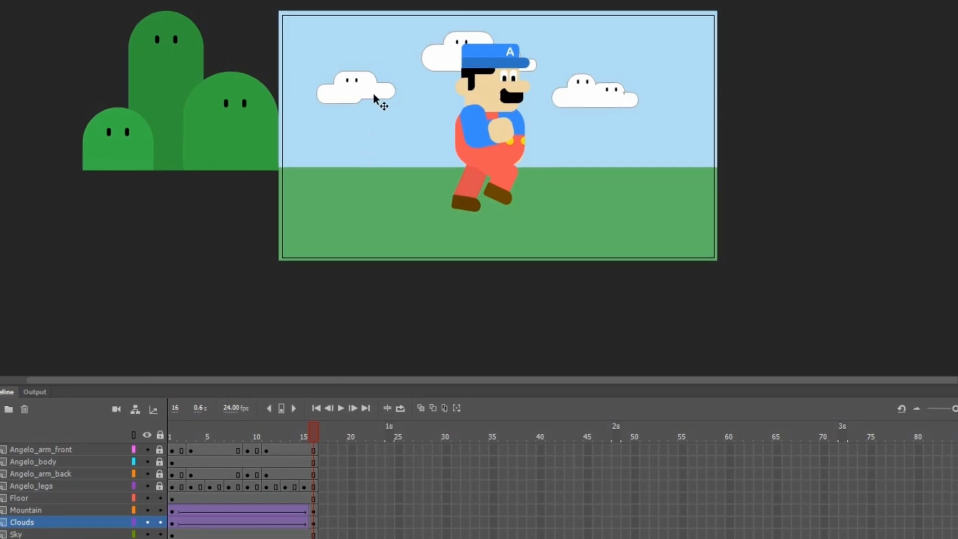
Apply an Alpha color effect of 40% to the clouds on frame 16
{"action": "left_click", "coordinate": [381, 94]}
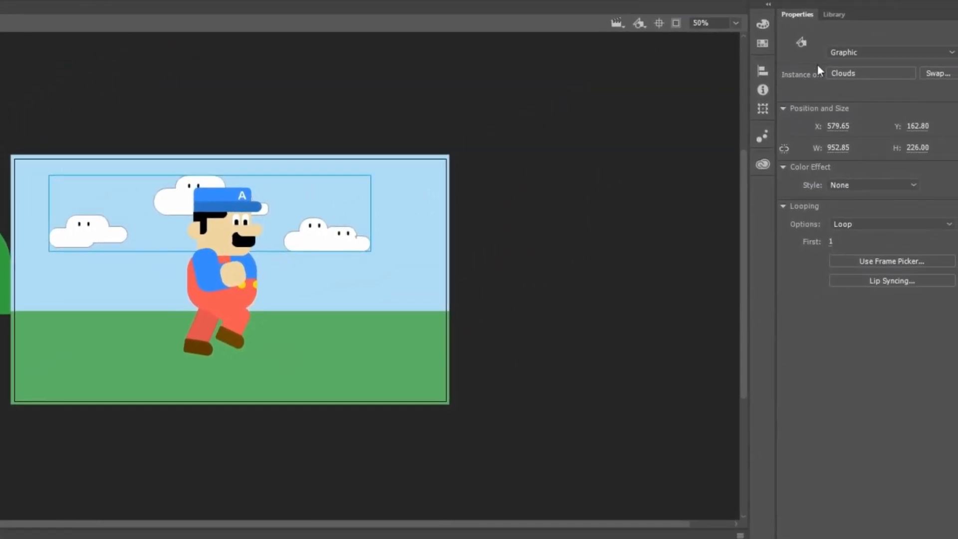
{"action": "left_click", "coordinate": [855, 184]}
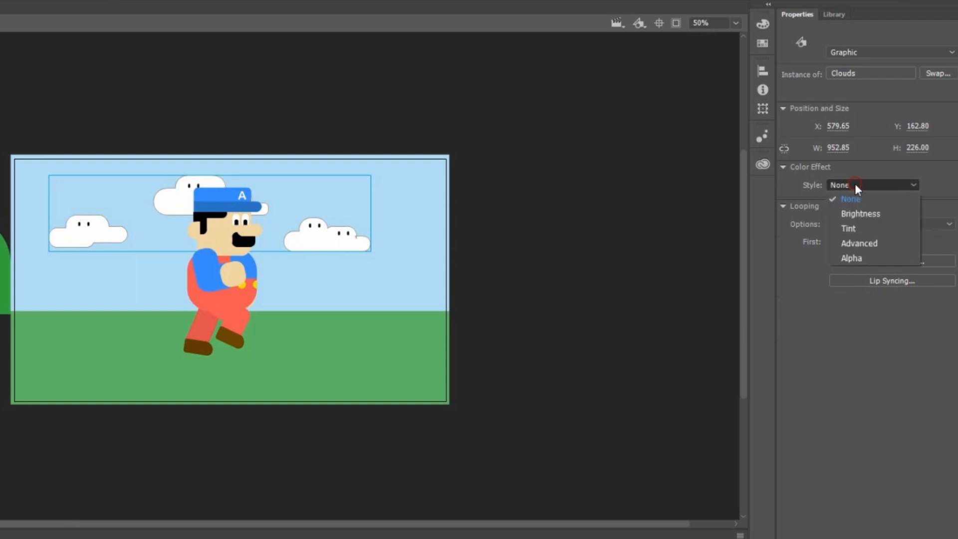
{"action": "left_click", "coordinate": [873, 257]}
{"action": "left_click", "coordinate": [935, 205]}
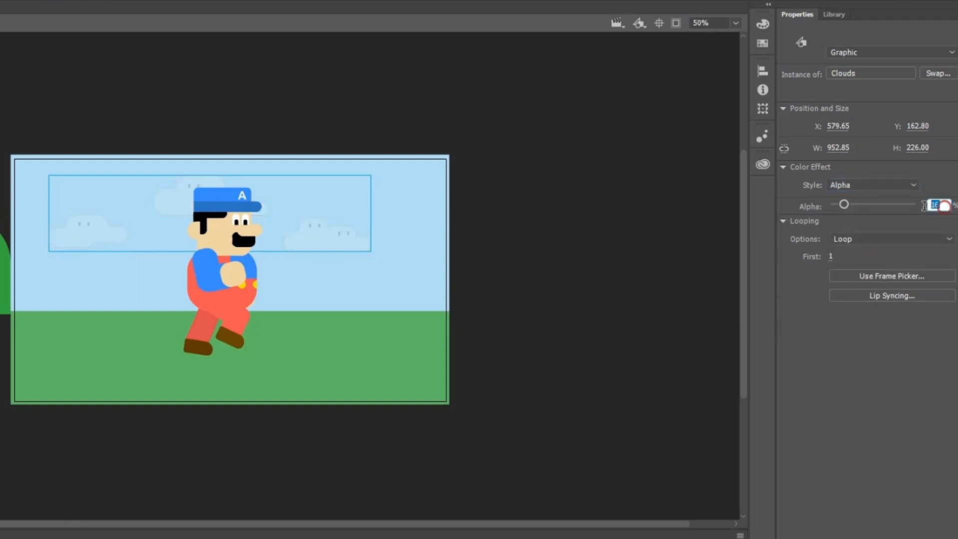
{"action": "type", "text": "40"}
{"action": "key", "text": "Return"}
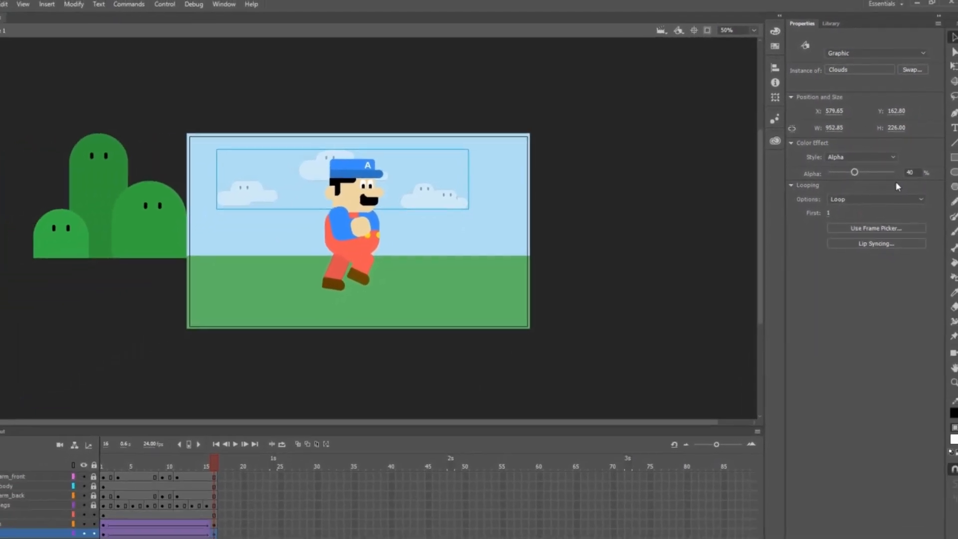
Preview the cloud fade across the timeline, test the movie and close the test window
{"action": "left_click_drag", "start_coordinate": [213, 463], "coordinate": [246, 437]}
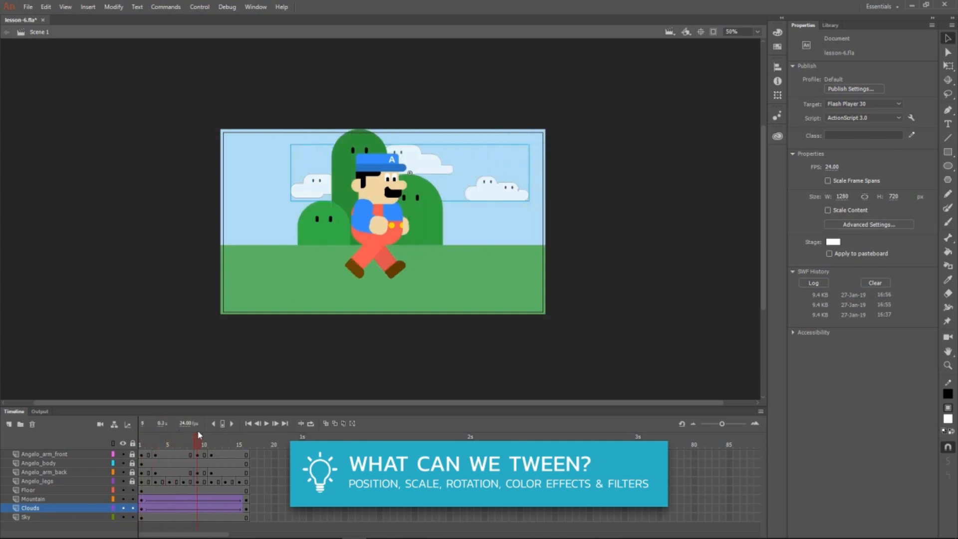
{"action": "left_click", "coordinate": [200, 7]}
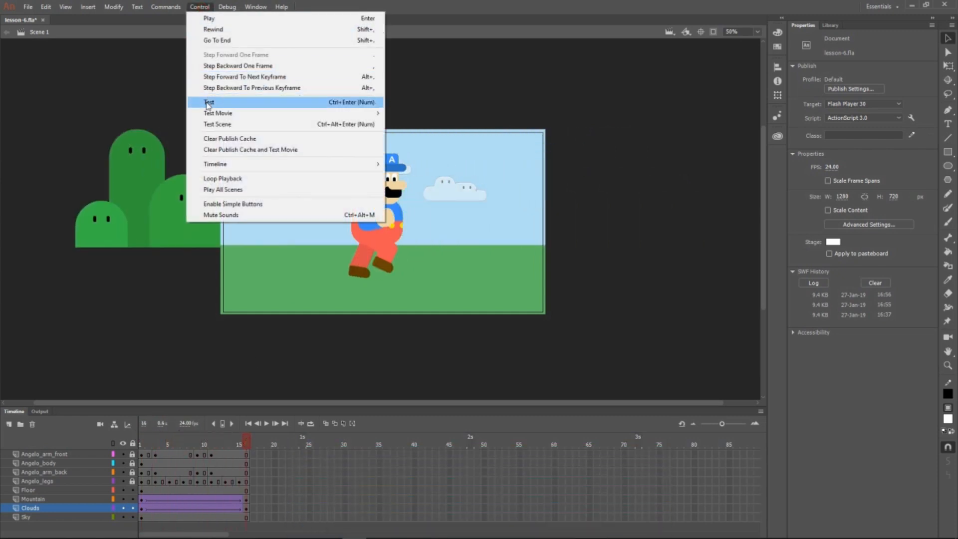
{"action": "left_click", "coordinate": [207, 101]}
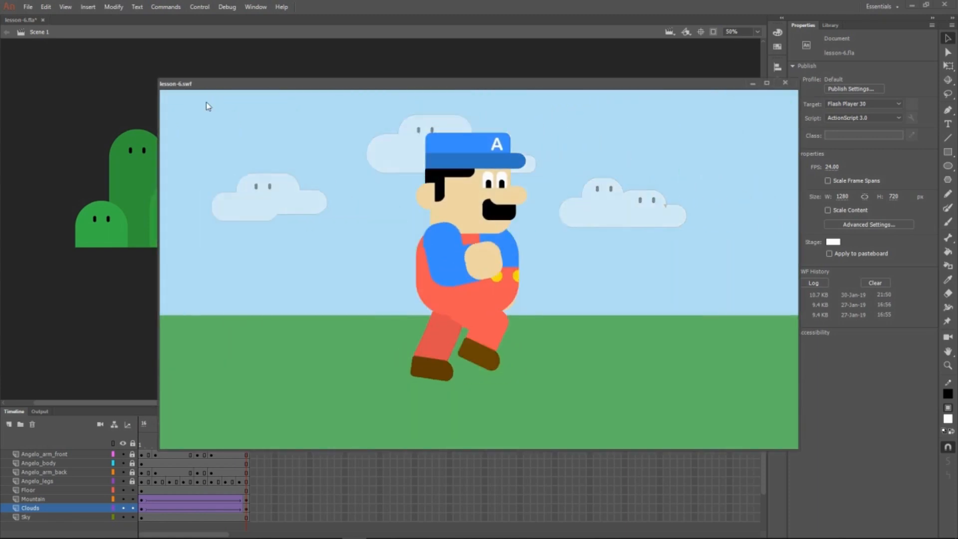
{"action": "left_click", "coordinate": [785, 82]}
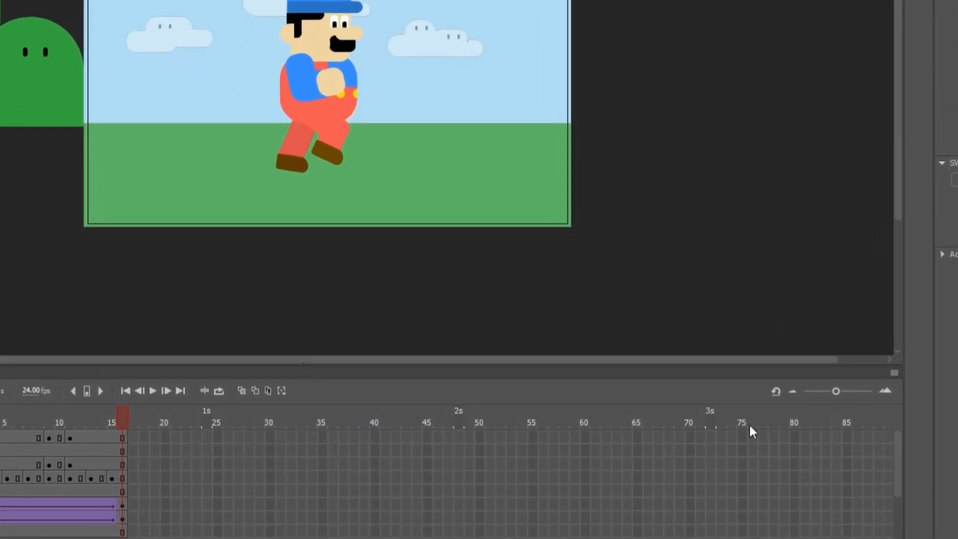
Extend all the scene's layers to frame 120 by inserting frames
{"action": "left_click_drag", "start_coordinate": [837, 389], "coordinate": [827, 386]}
{"action": "left_click_drag", "start_coordinate": [777, 432], "coordinate": [777, 533]}
{"action": "right_click", "coordinate": [777, 532]}
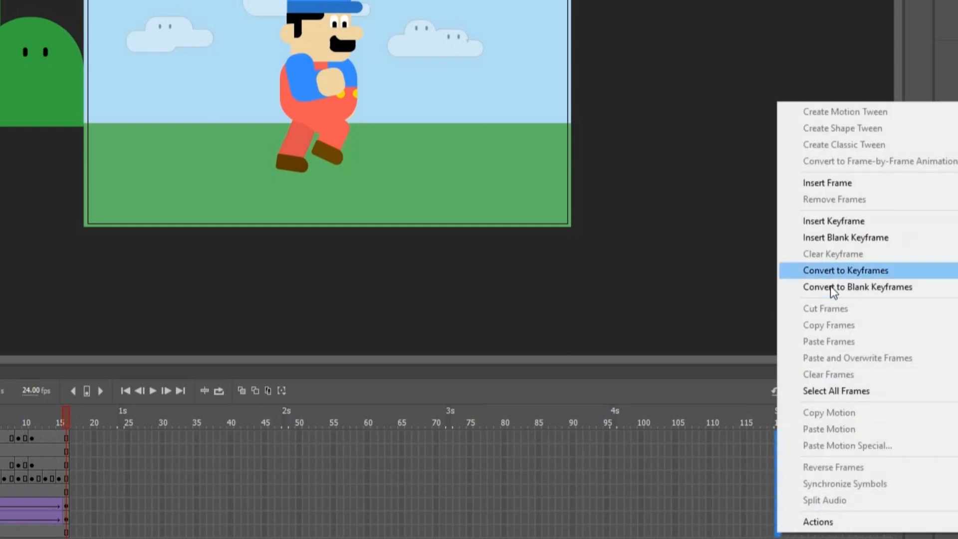
{"action": "left_click", "coordinate": [823, 183]}
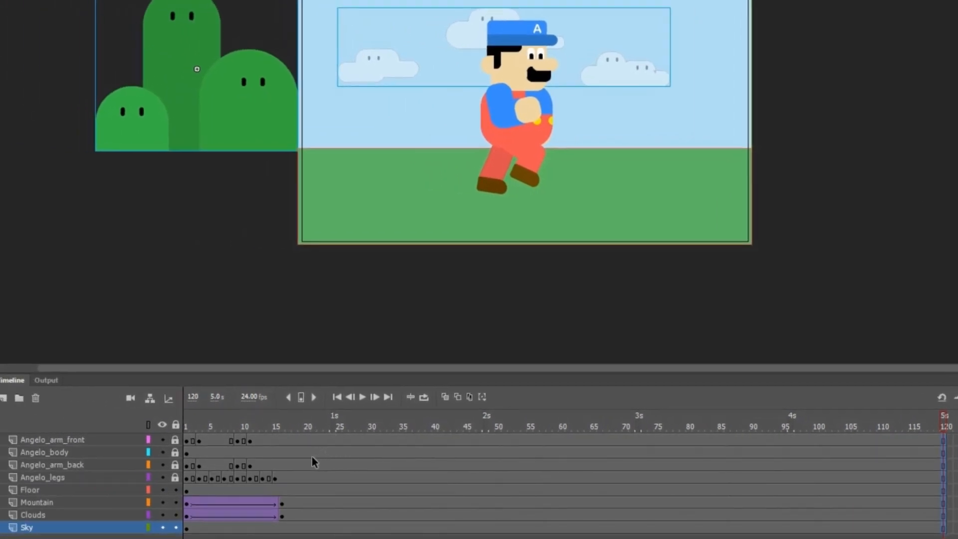
Move the end keyframes of the Mountain and Clouds tweens to frame 120 and play back the timeline
{"action": "left_click_drag", "start_coordinate": [284, 501], "coordinate": [946, 503]}
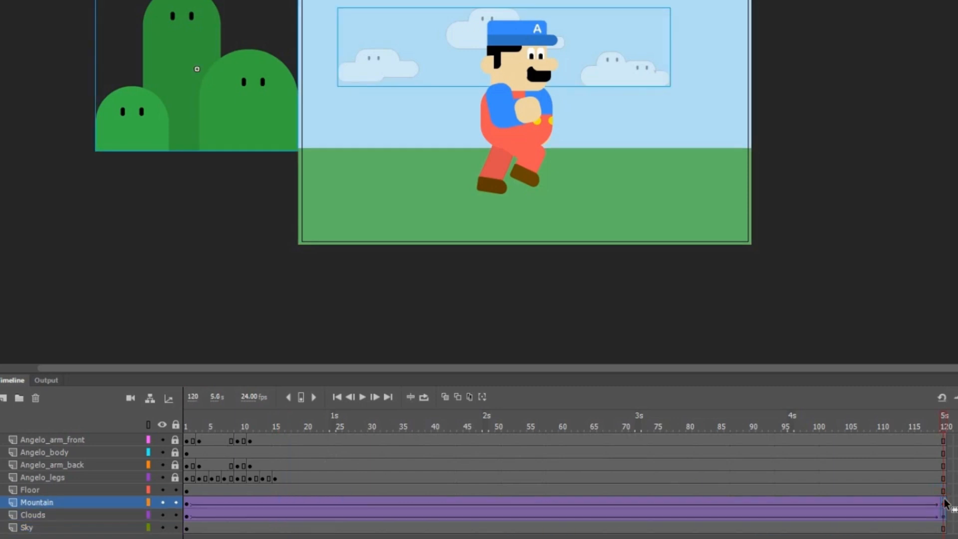
{"action": "left_click_drag", "start_coordinate": [199, 424], "coordinate": [408, 405]}
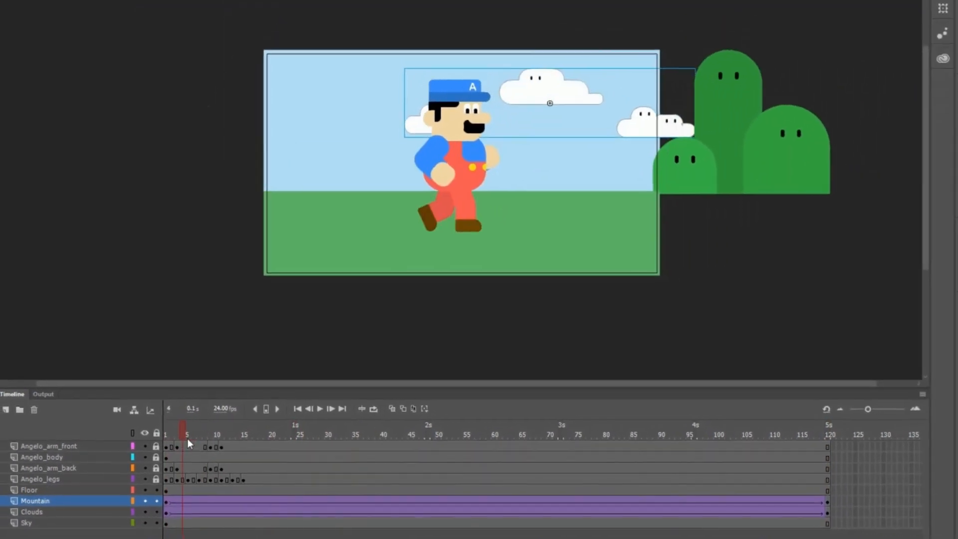
{"action": "left_click", "coordinate": [351, 400]}
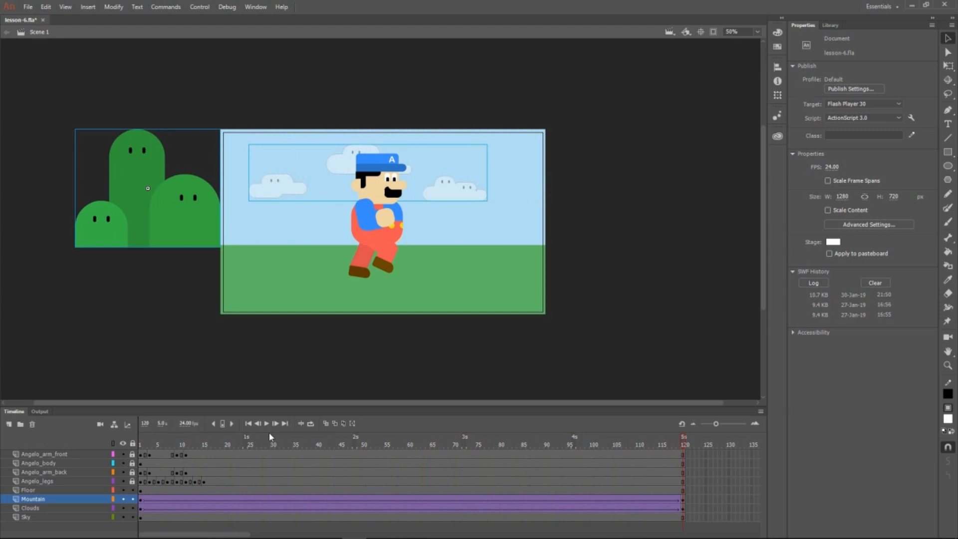
{"action": "left_click", "coordinate": [267, 424]}
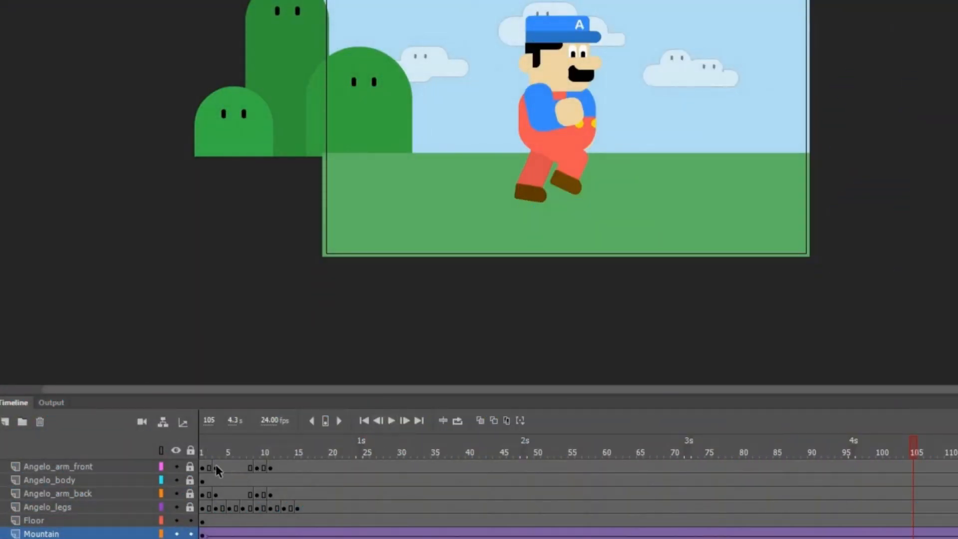
Copy frames 1 to 16 of the four Angelo body-part layers
{"action": "left_click_drag", "start_coordinate": [201, 462], "coordinate": [303, 507]}
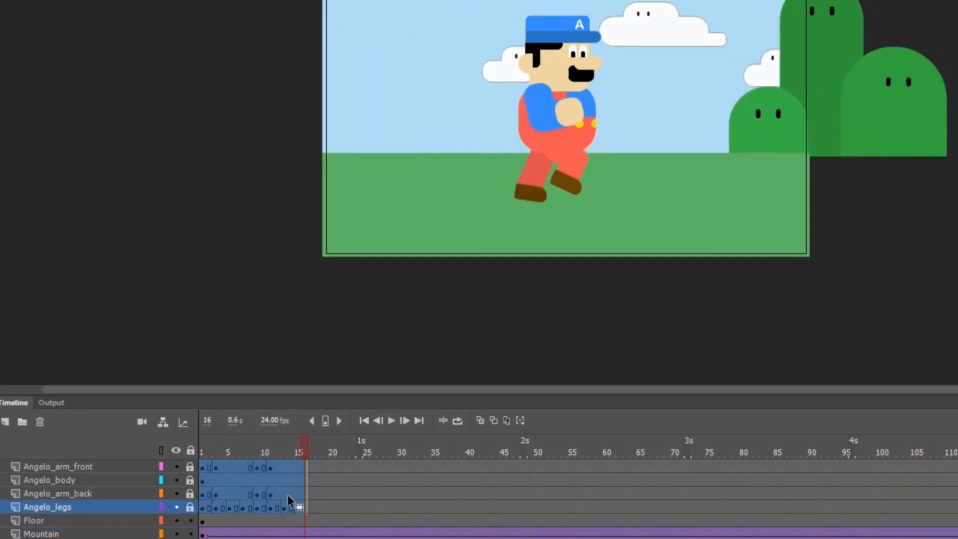
{"action": "right_click", "coordinate": [277, 484]}
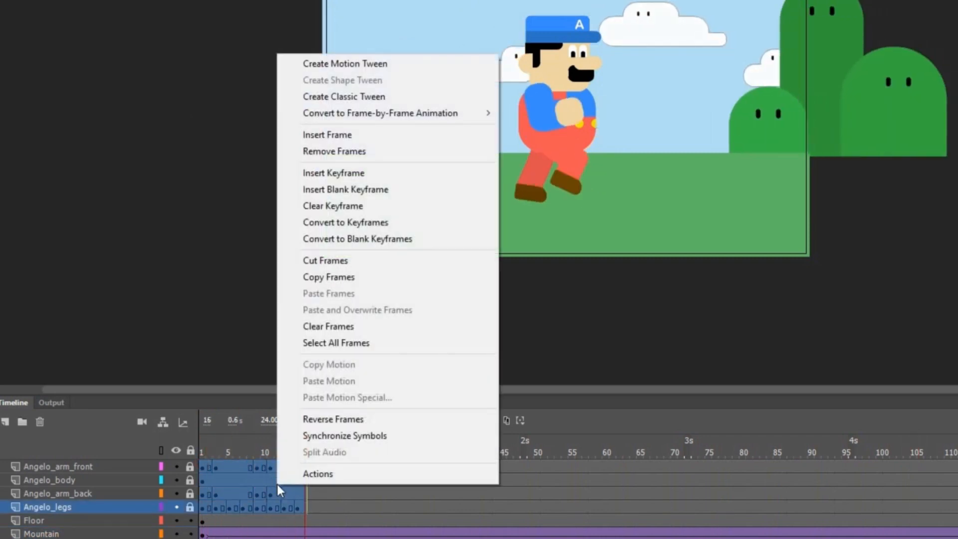
{"action": "left_click", "coordinate": [348, 278]}
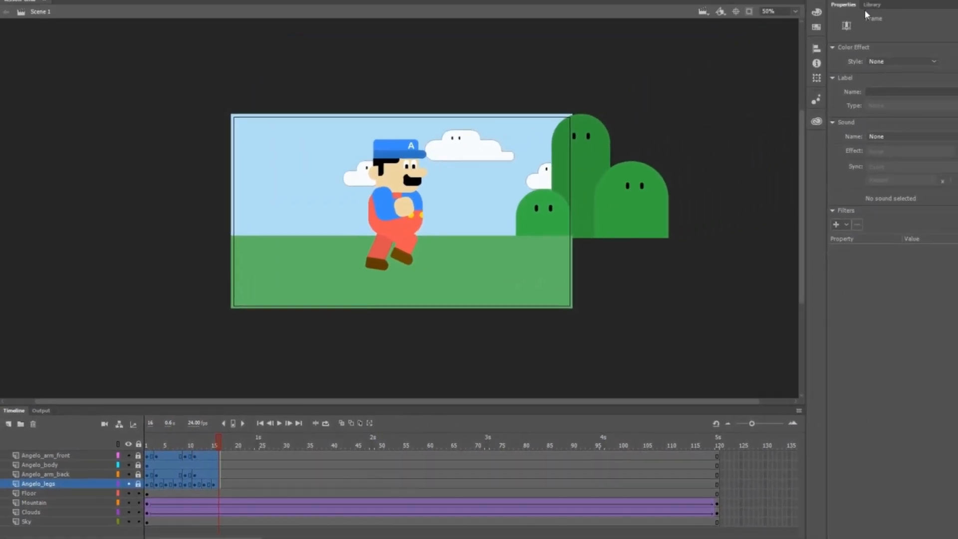
Create a new Movie Clip symbol named Angelo_walk in the library
{"action": "left_click", "coordinate": [828, 26]}
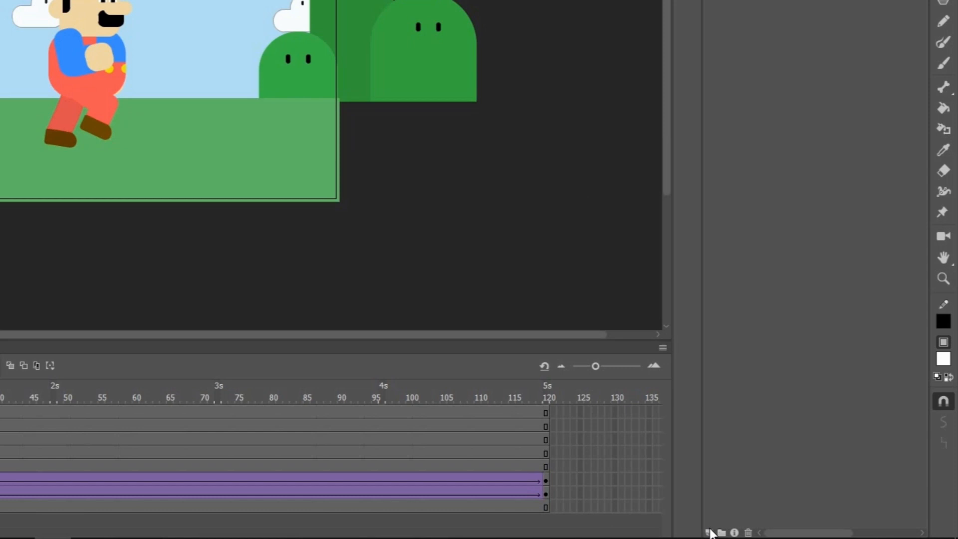
{"action": "left_click", "coordinate": [708, 532]}
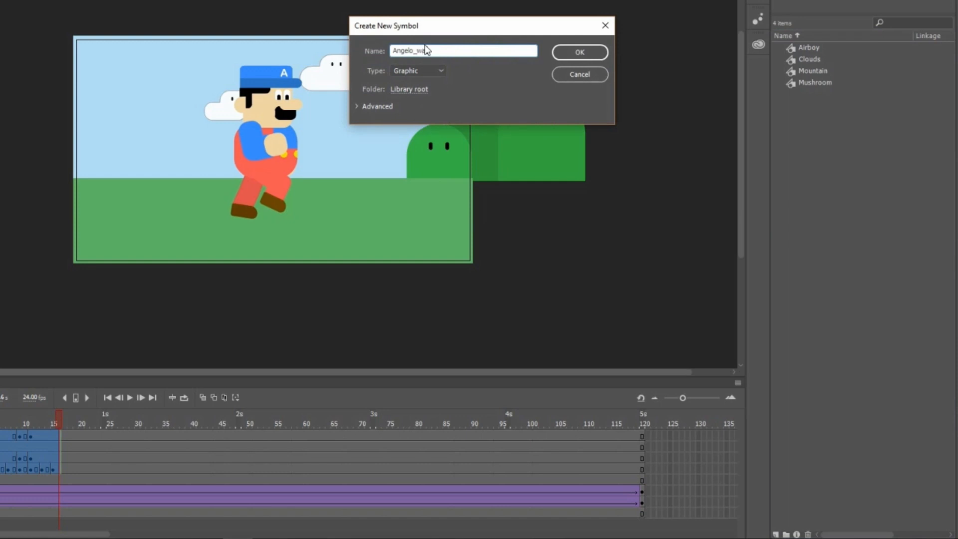
{"action": "type", "text": "Angelo_walk"}
{"action": "left_click", "coordinate": [440, 74]}
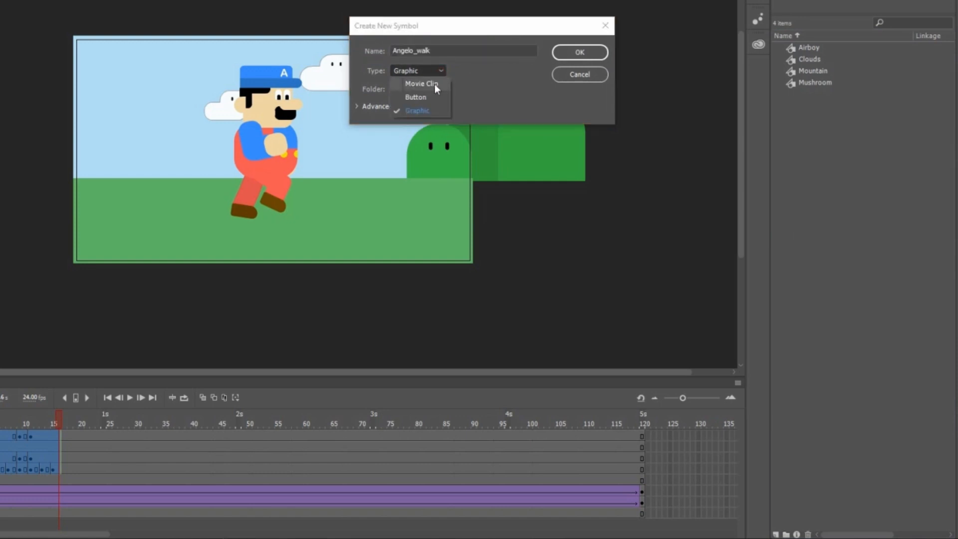
{"action": "left_click", "coordinate": [435, 84]}
{"action": "left_click", "coordinate": [572, 54]}
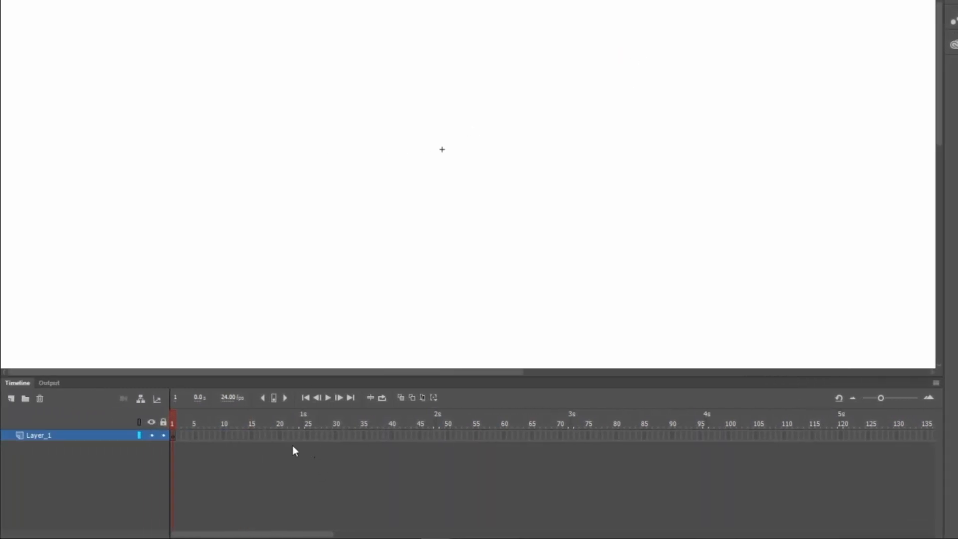
Paste the copied frames at frame 1 of the Angelo_walk symbol, check the walk and return to Scene 1
{"action": "right_click", "coordinate": [173, 435]}
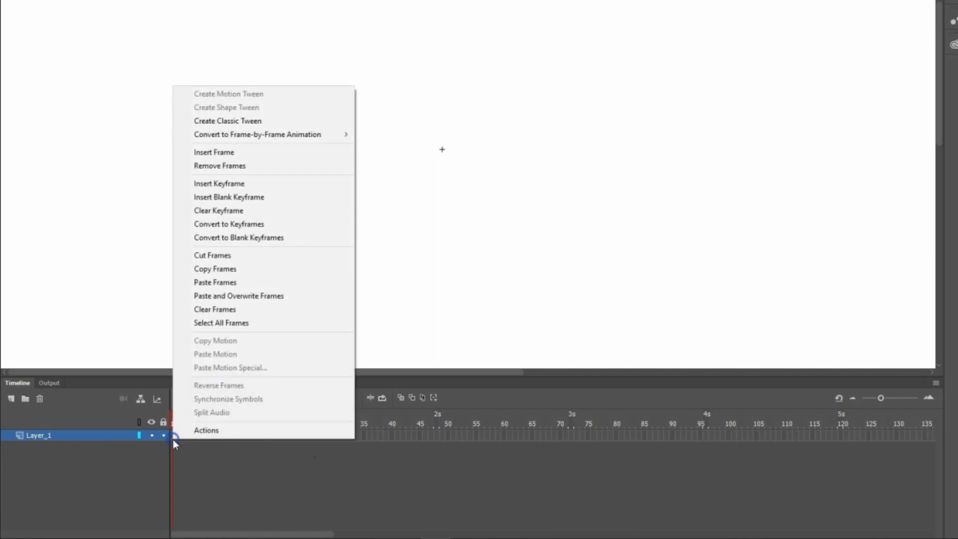
{"action": "left_click", "coordinate": [241, 282]}
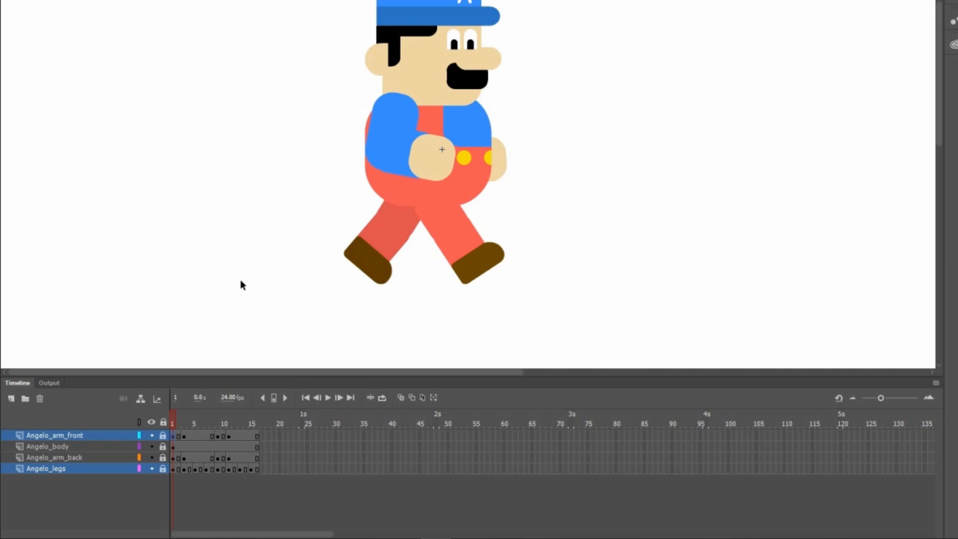
{"action": "left_click_drag", "start_coordinate": [175, 418], "coordinate": [147, 444]}
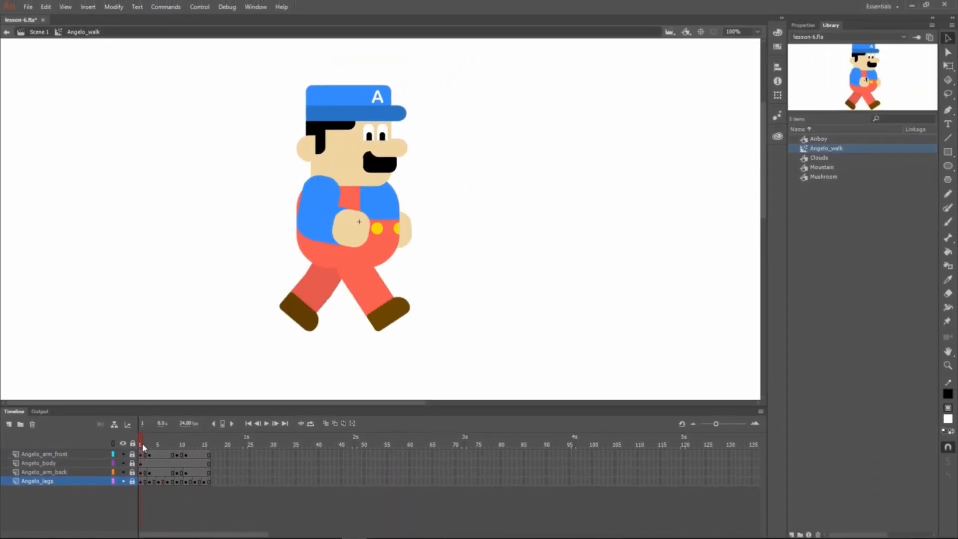
{"action": "left_click", "coordinate": [31, 33]}
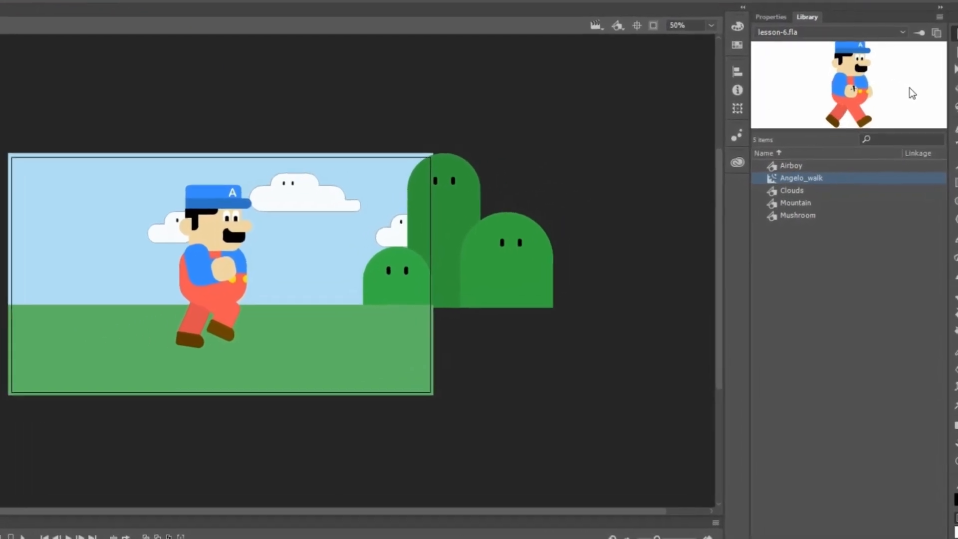
Select the Angelo_walk movie clip in the library and preview its animation
{"action": "left_click", "coordinate": [856, 177]}
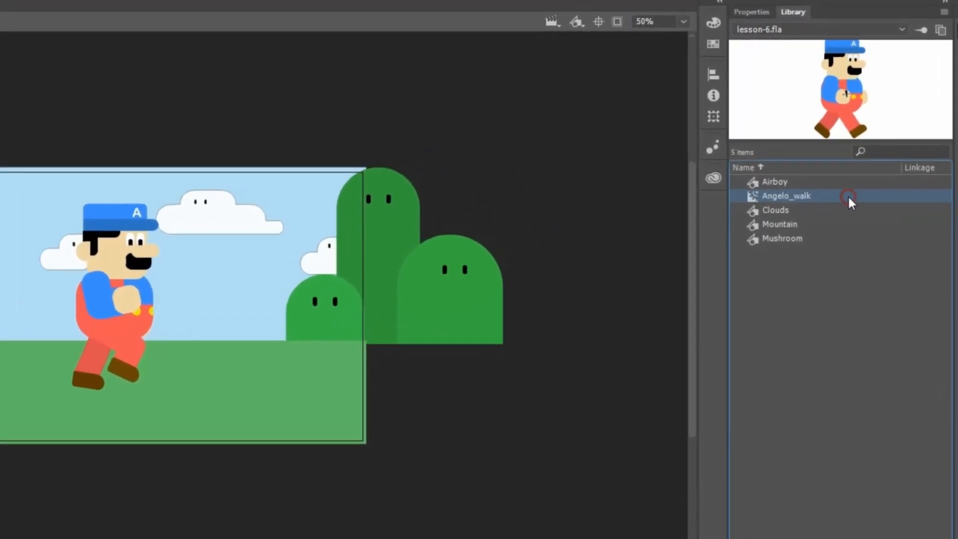
{"action": "left_click", "coordinate": [843, 205]}
{"action": "left_click", "coordinate": [847, 197]}
{"action": "left_click", "coordinate": [946, 46]}
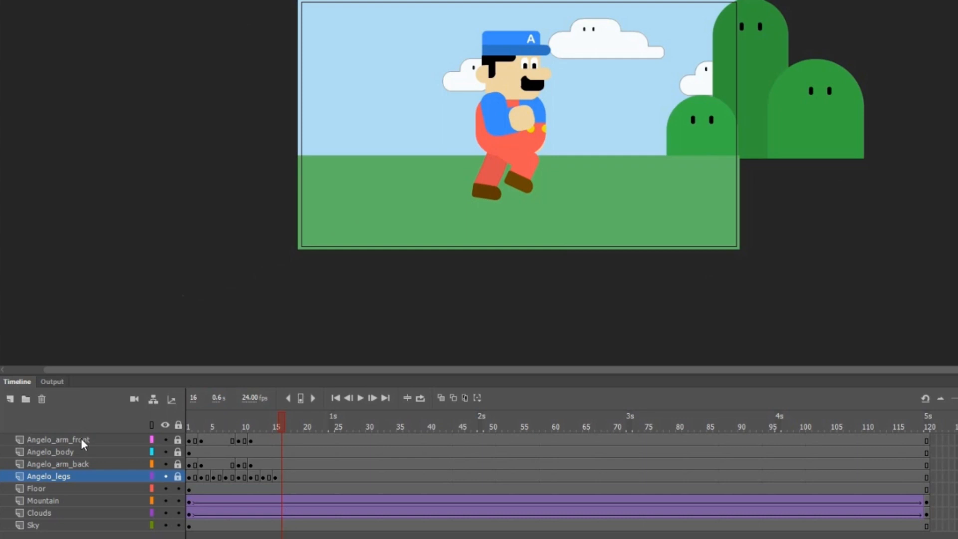
Delete the four Angelo body-part layers from the main timeline
{"action": "left_click", "coordinate": [81, 439]}
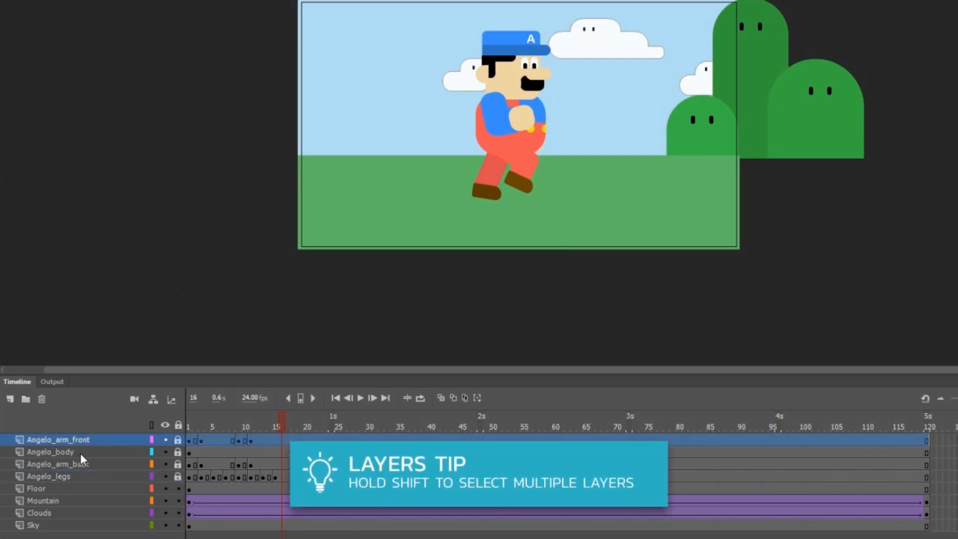
{"action": "left_click", "coordinate": [77, 473], "text": "shift"}
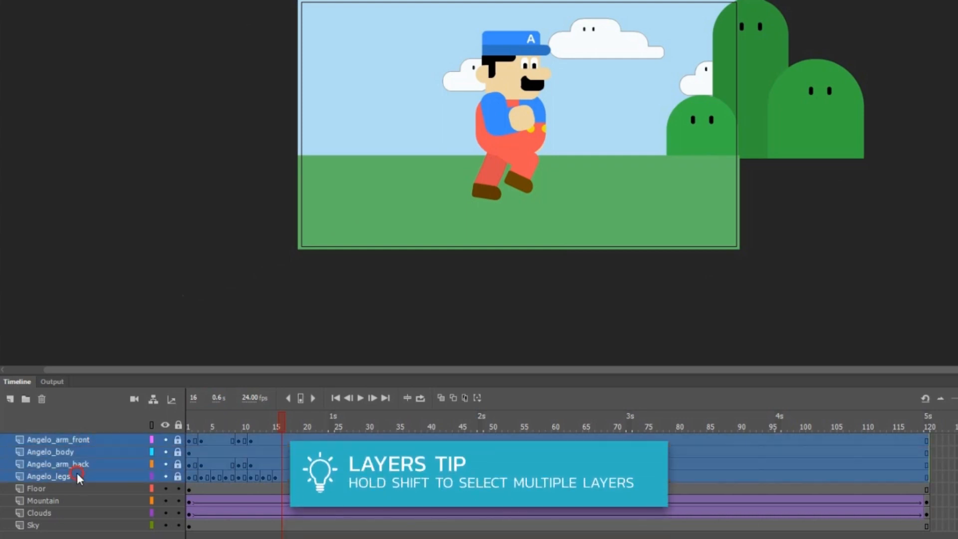
{"action": "left_click", "coordinate": [43, 400]}
Add a top layer named Angelo and place the Angelo_walk clip on it at frame 1, near the stage centre
{"action": "left_click", "coordinate": [10, 400]}
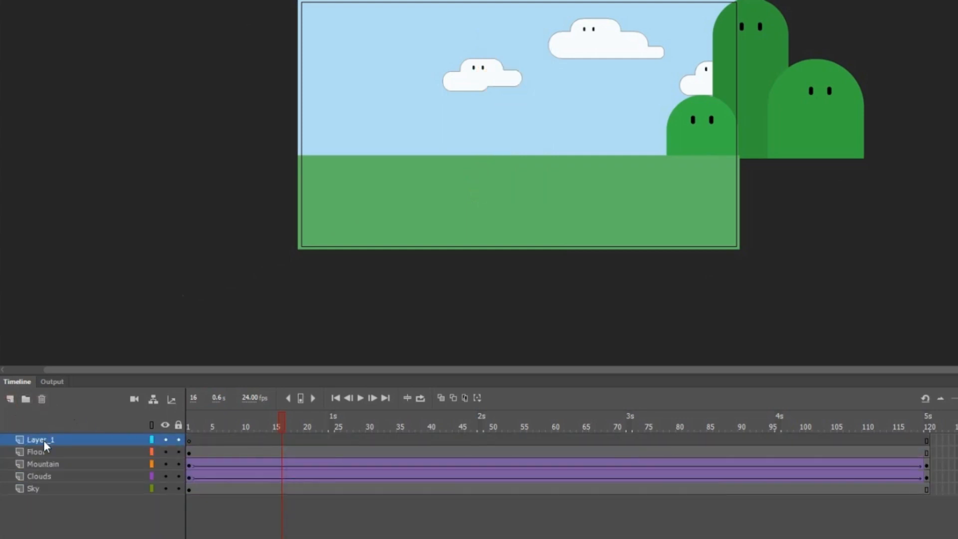
{"action": "double_click", "coordinate": [43, 440]}
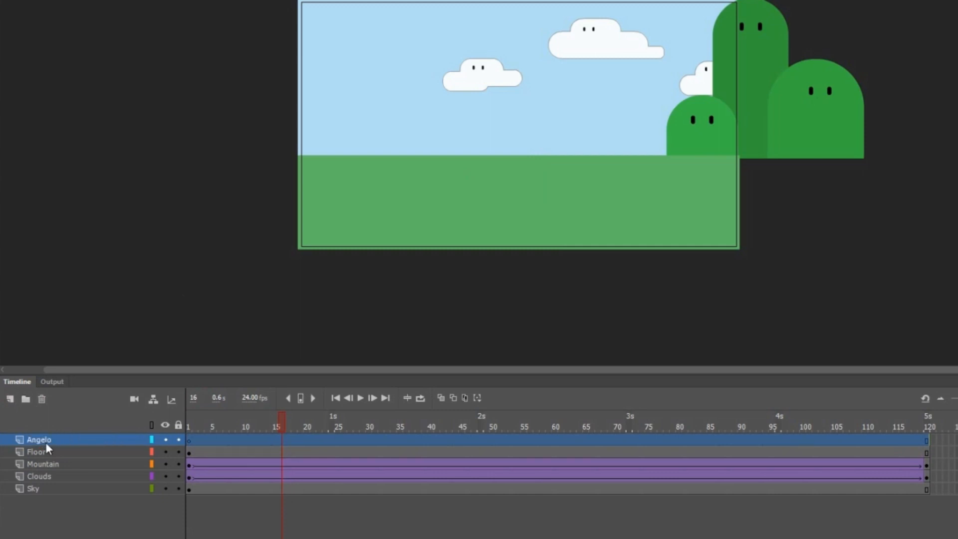
{"action": "left_click", "coordinate": [189, 440]}
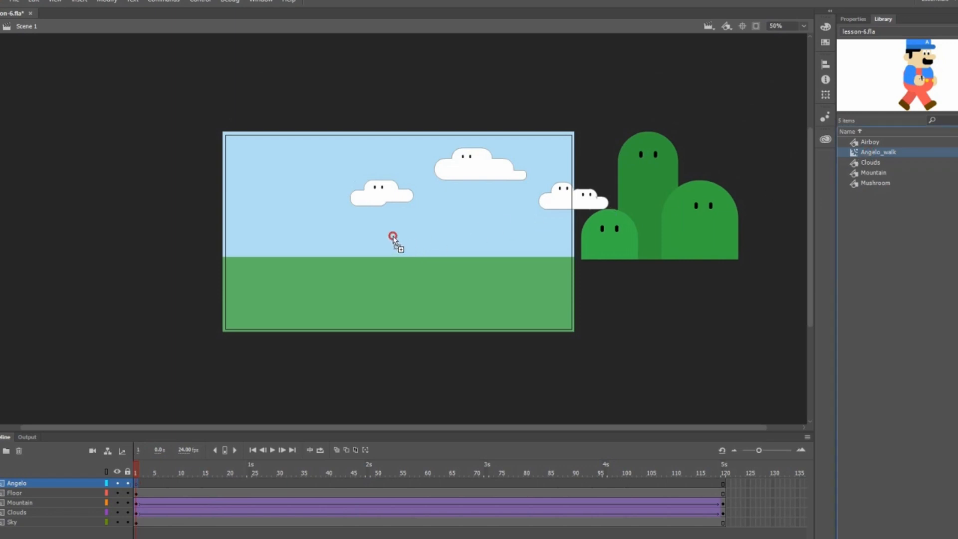
{"action": "left_click_drag", "start_coordinate": [393, 236], "coordinate": [393, 236]}
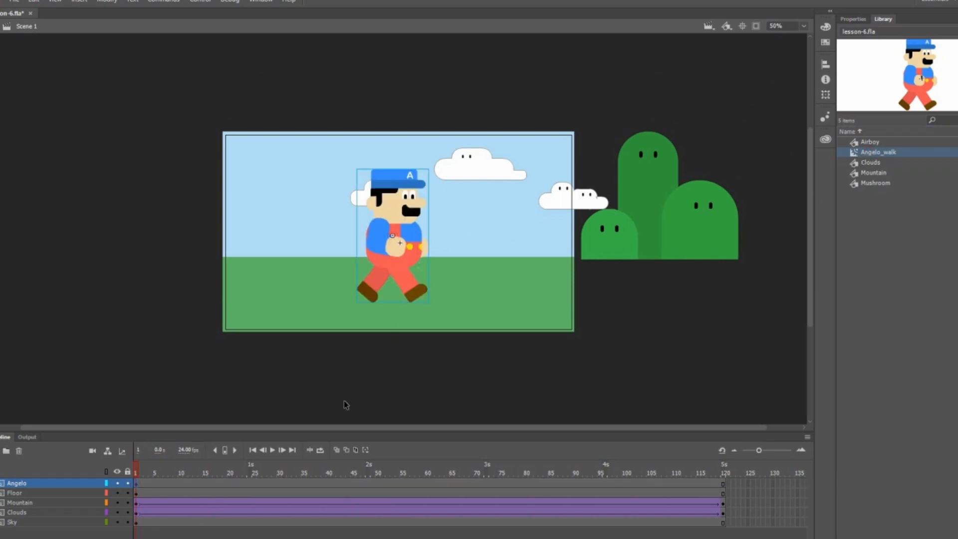
{"action": "mouse_move", "coordinate": [137, 476]}
{"action": "left_mouse_down"}
{"action": "mouse_move", "coordinate": [434, 472]}
{"action": "mouse_move", "coordinate": [136, 484]}
{"action": "left_mouse_up"}
Test the movie to watch the nested walk cycle and close the test window
{"action": "left_click", "coordinate": [198, 4]}
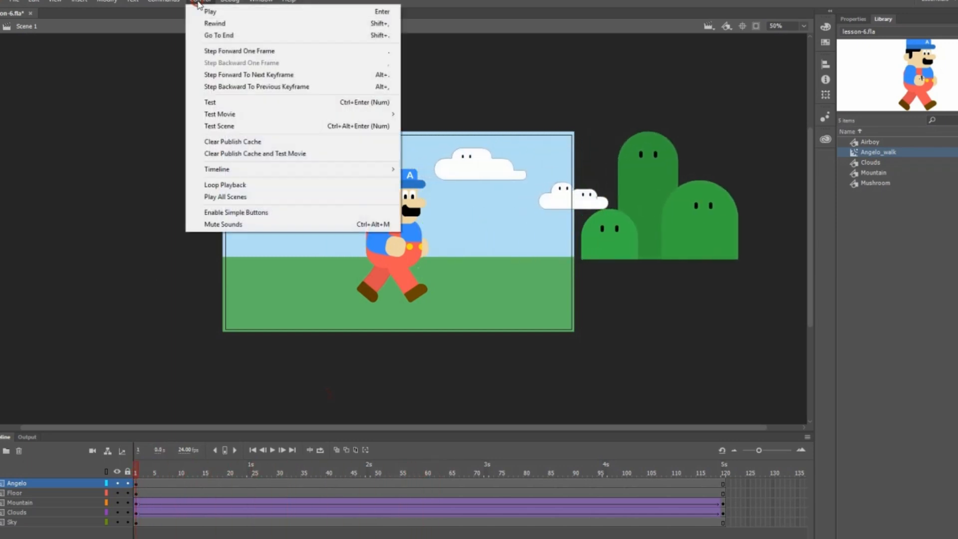
{"action": "left_click", "coordinate": [214, 103]}
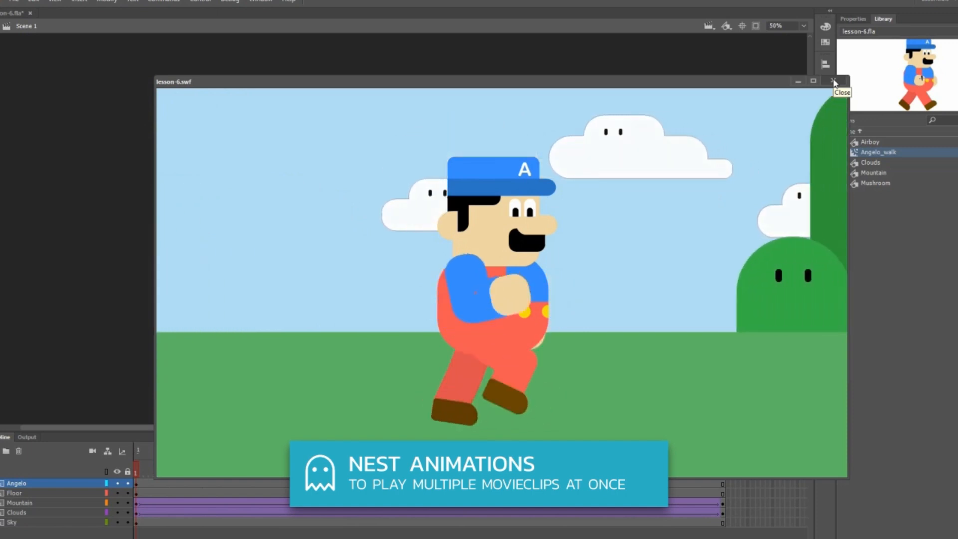
{"action": "left_click", "coordinate": [834, 81]}
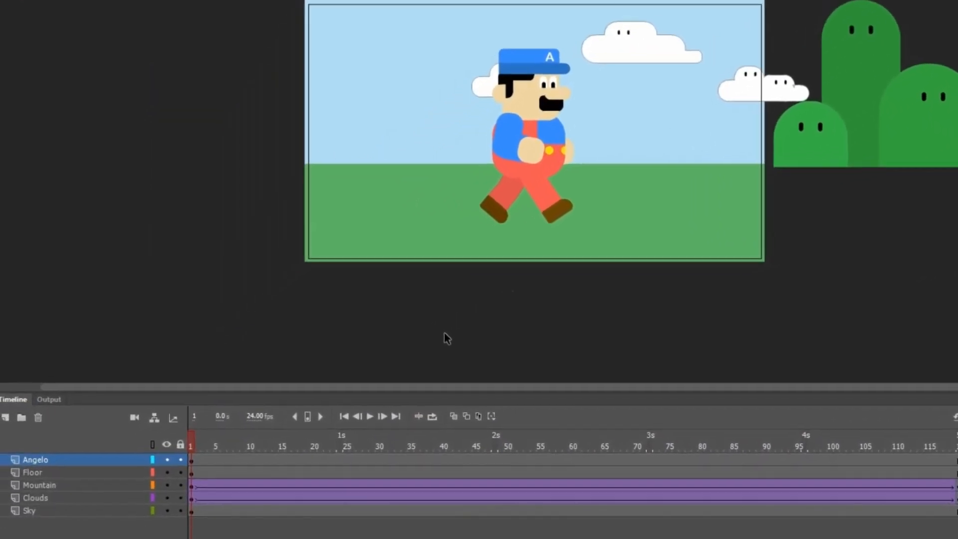
Convert the sky artwork on the Sky layer into a Graphic symbol named Sky
{"action": "left_click", "coordinate": [141, 507]}
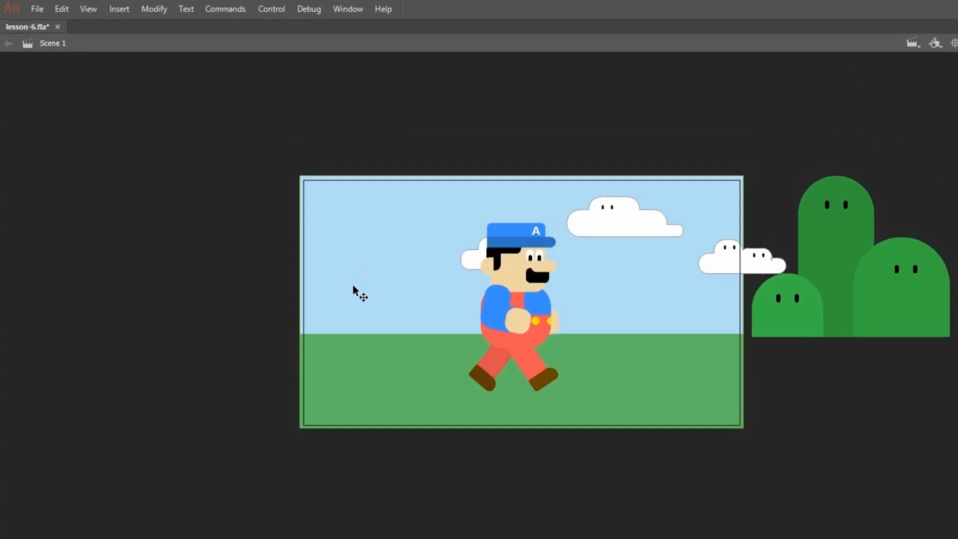
{"action": "left_click", "coordinate": [154, 9]}
{"action": "left_click", "coordinate": [178, 44]}
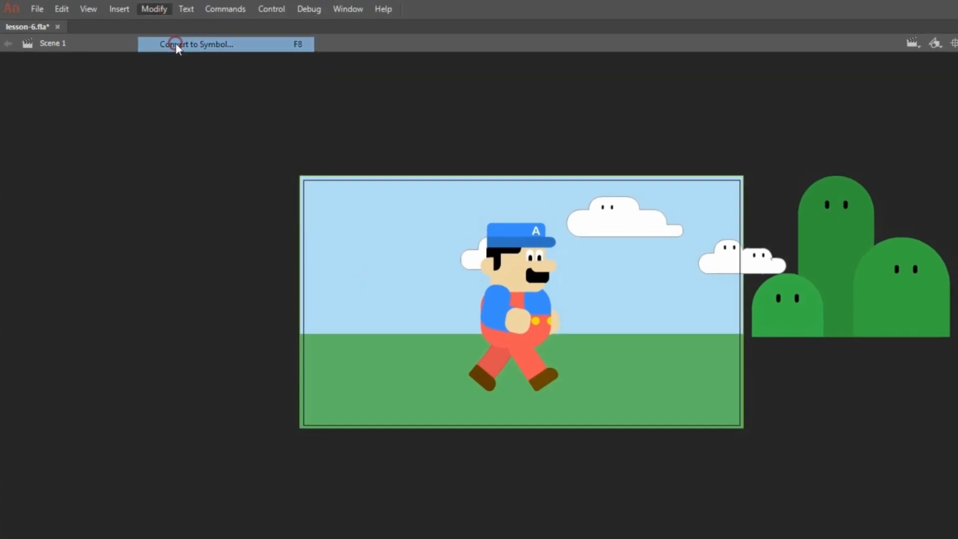
{"action": "left_click", "coordinate": [699, 214]}
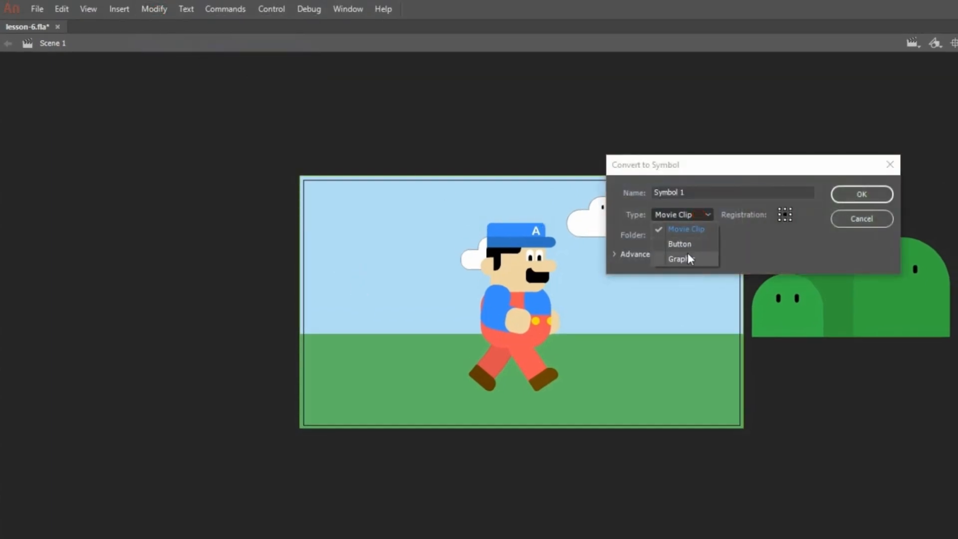
{"action": "left_click", "coordinate": [687, 257]}
{"action": "left_click", "coordinate": [696, 193]}
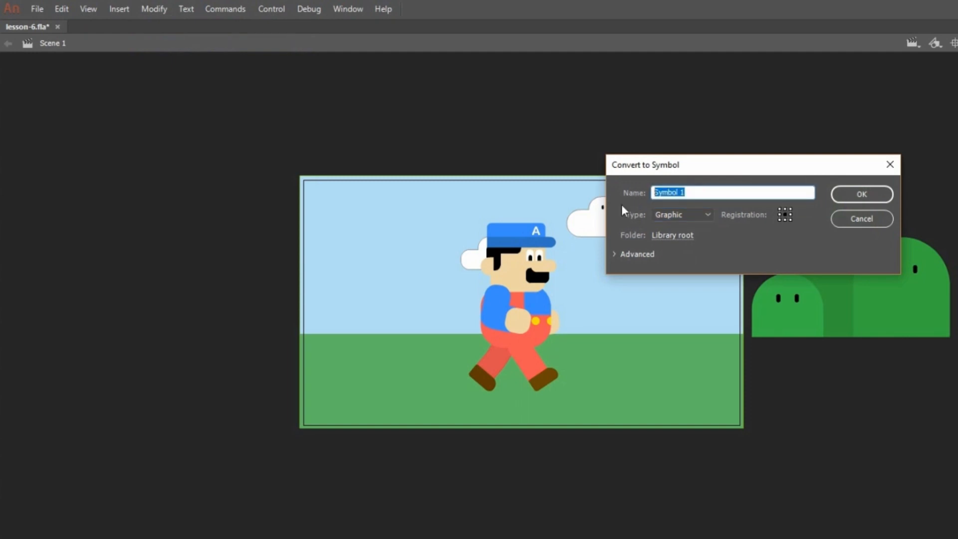
{"action": "type", "text": "Sky"}
{"action": "left_click", "coordinate": [842, 199]}
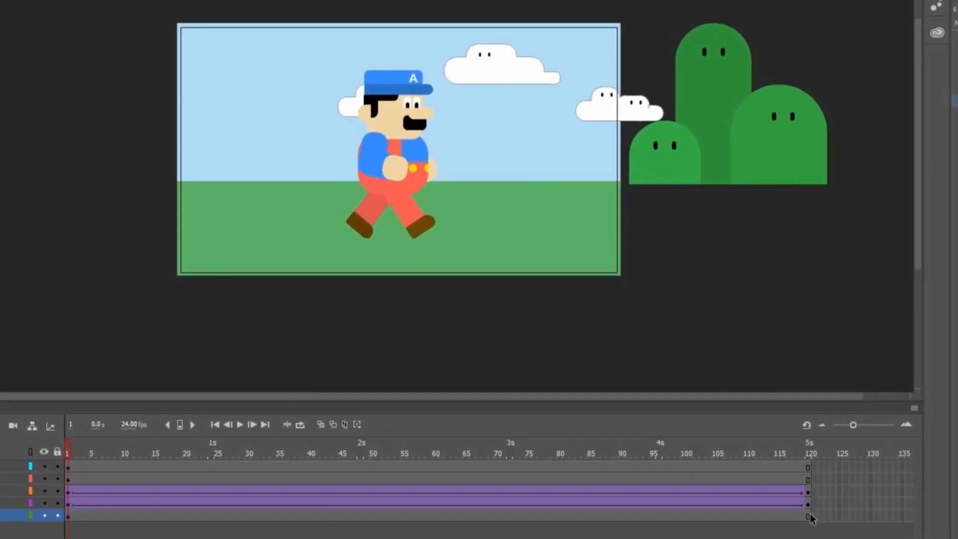
Insert a keyframe at frame 120 of the Sky layer
{"action": "right_click", "coordinate": [810, 518]}
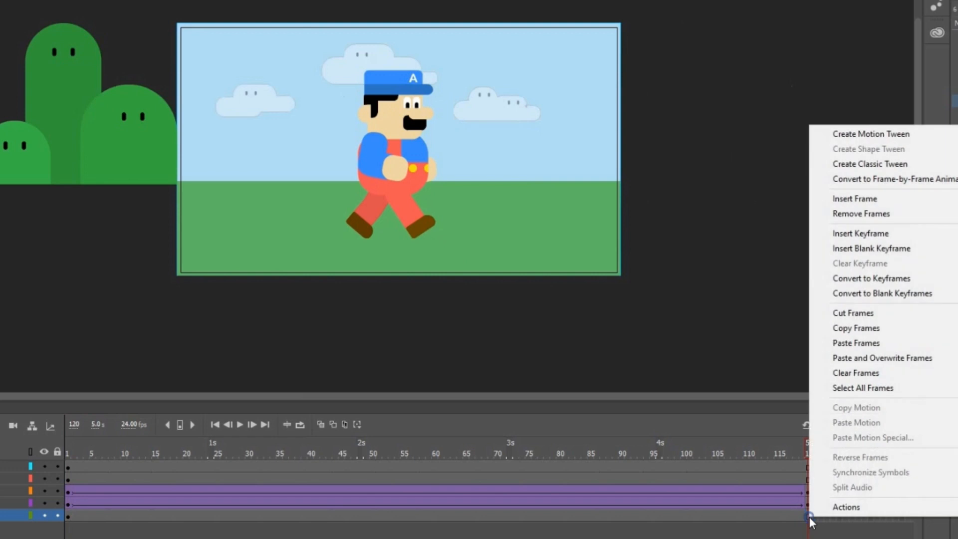
{"action": "left_click", "coordinate": [876, 233]}
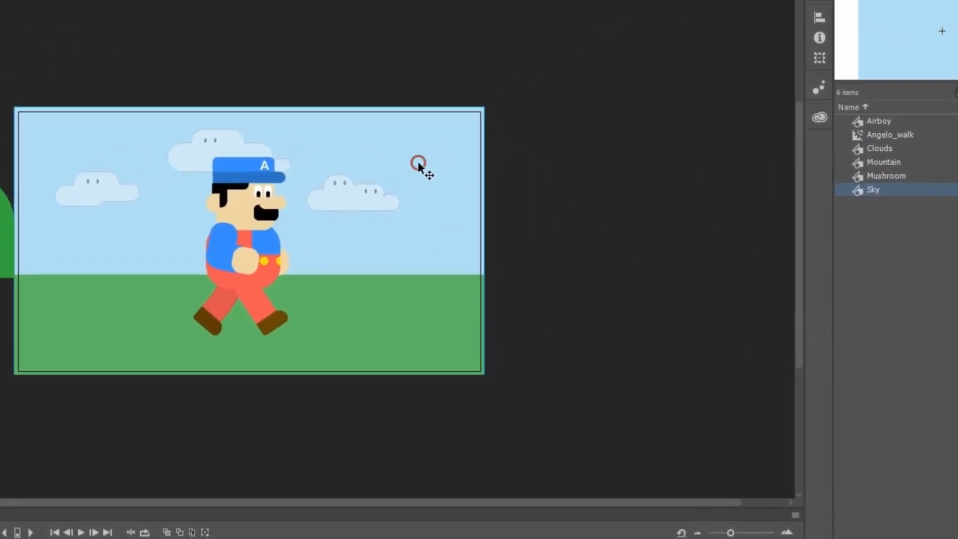
Tint the Sky instance at frame 120 with dark blue #000033 and reduce the tint amount below 100%
{"action": "left_click", "coordinate": [795, 8]}
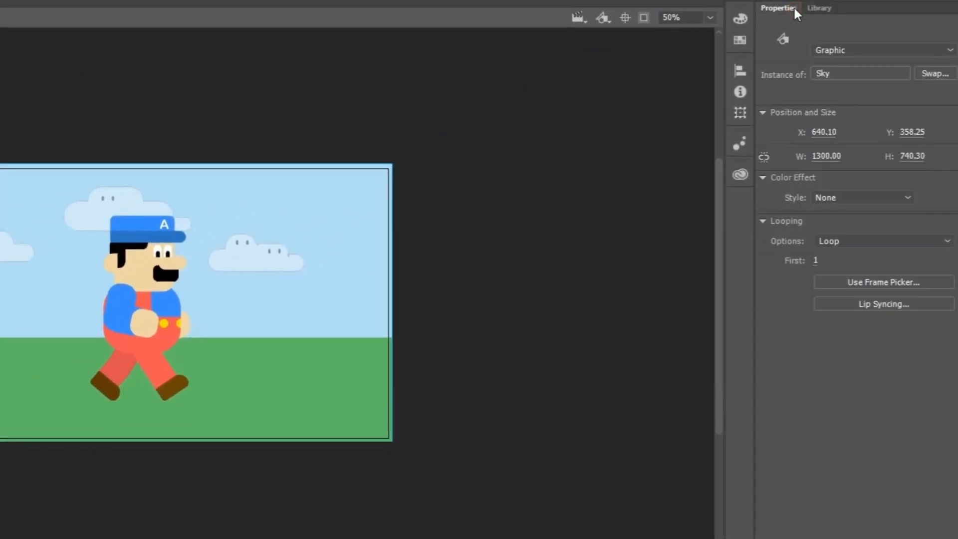
{"action": "left_click", "coordinate": [832, 193]}
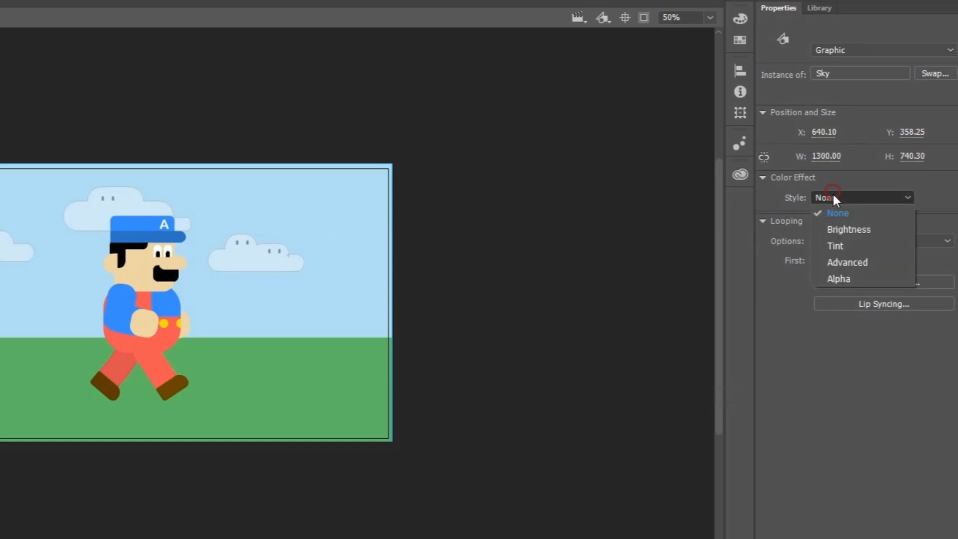
{"action": "left_click", "coordinate": [837, 241]}
{"action": "left_click", "coordinate": [930, 198]}
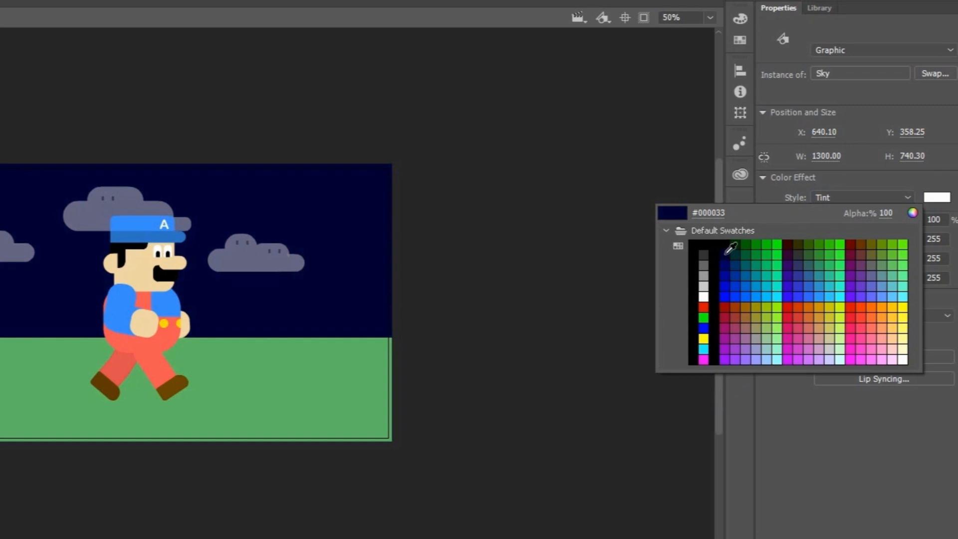
{"action": "left_click", "coordinate": [726, 253]}
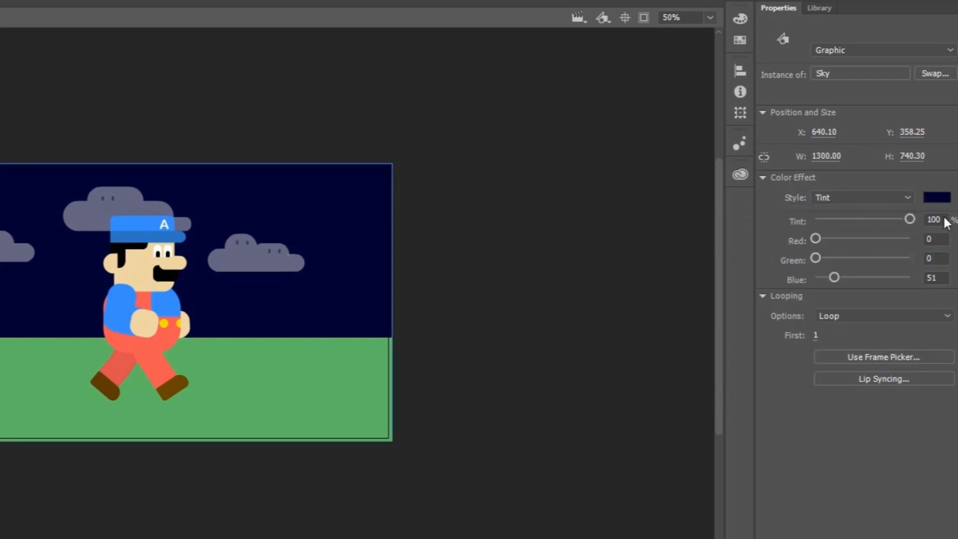
{"action": "left_click_drag", "start_coordinate": [910, 219], "coordinate": [881, 218]}
{"action": "left_click", "coordinate": [479, 302]}
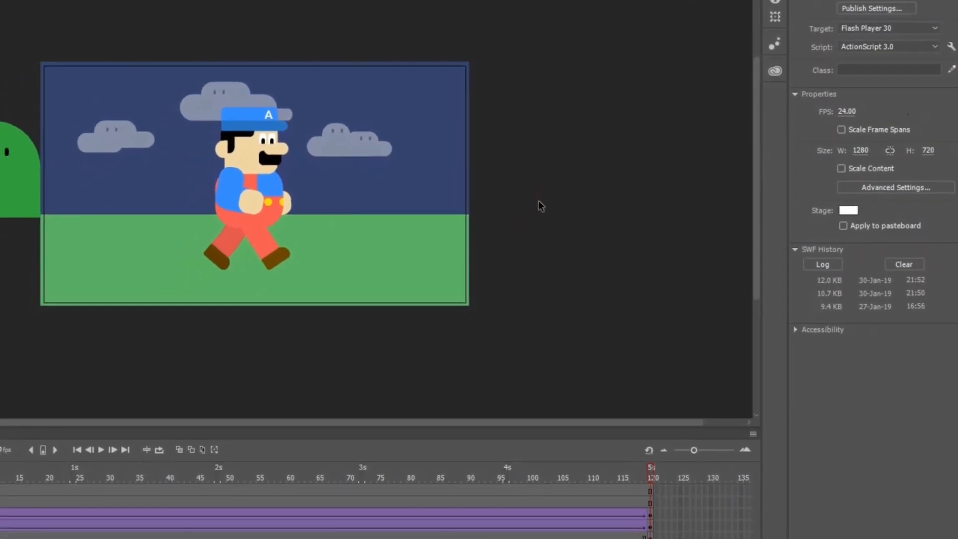
Create a classic tween on the Sky layer leading up to the keyframe at frame 120
{"action": "right_click", "coordinate": [450, 528]}
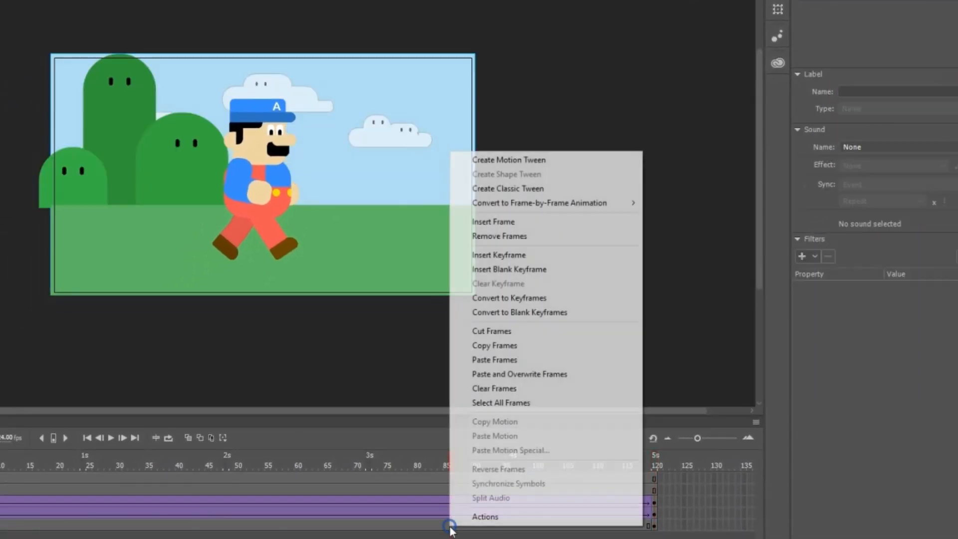
{"action": "left_click", "coordinate": [526, 190]}
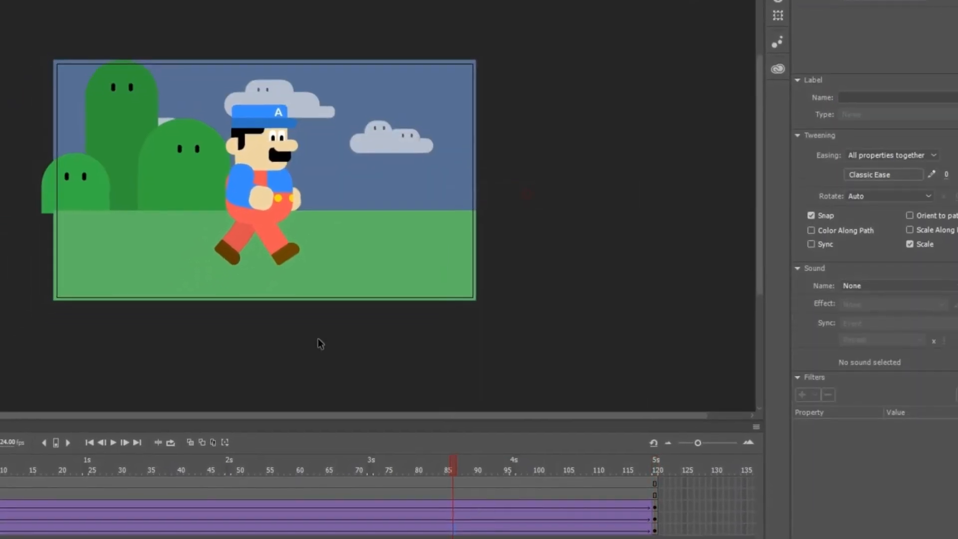
Play back the sky colour change on the timeline, stop it, and test the whole movie
{"action": "left_click", "coordinate": [111, 438]}
{"action": "left_click", "coordinate": [131, 483]}
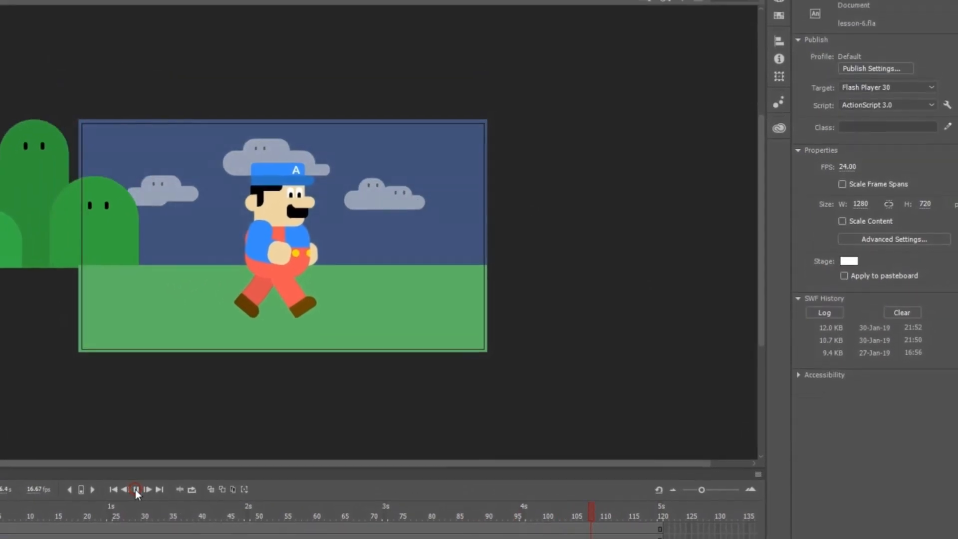
{"action": "left_click", "coordinate": [64, 4]}
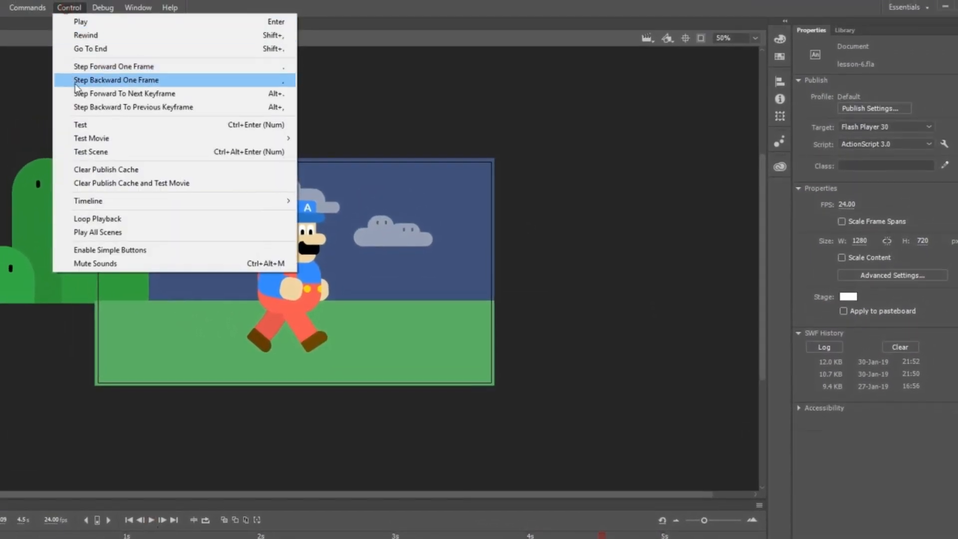
{"action": "left_click", "coordinate": [79, 124]}
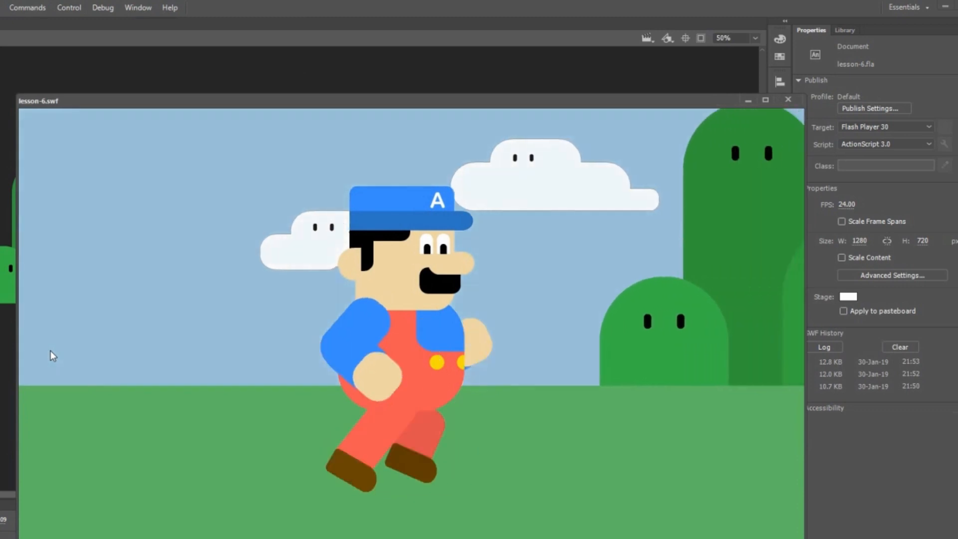